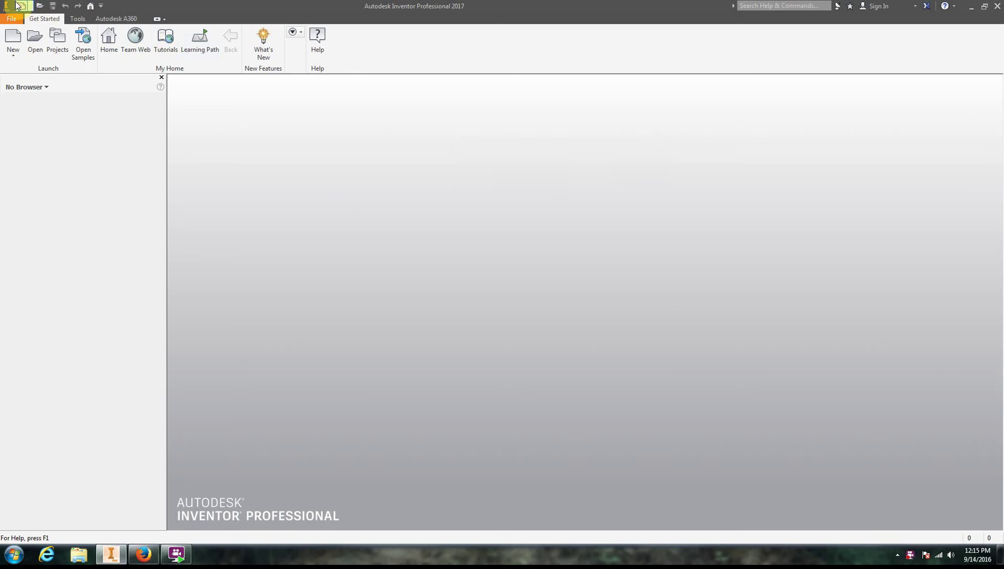
Create a new part and start a 2D sketch on the XZ plane.
click(30, 7)
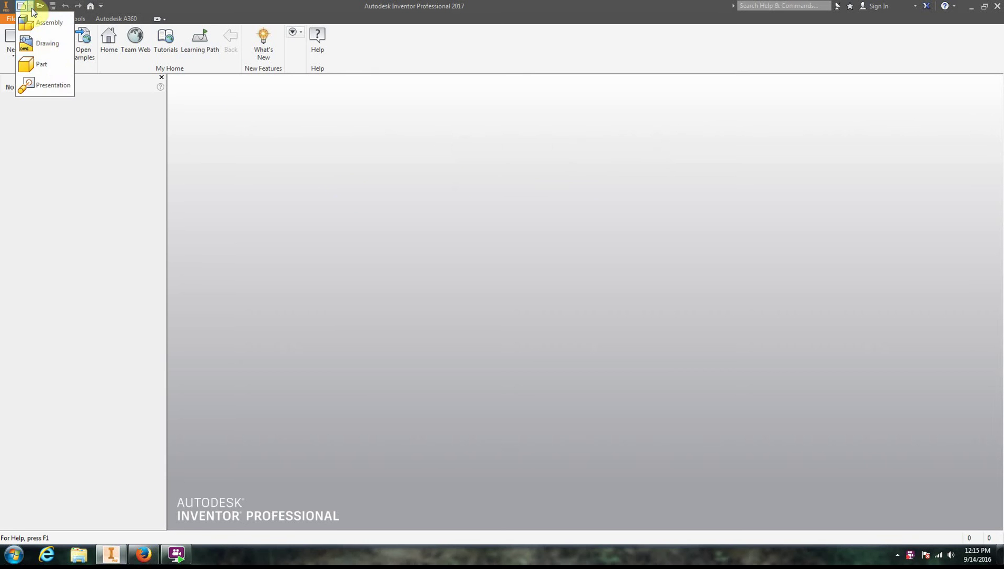
click(63, 69)
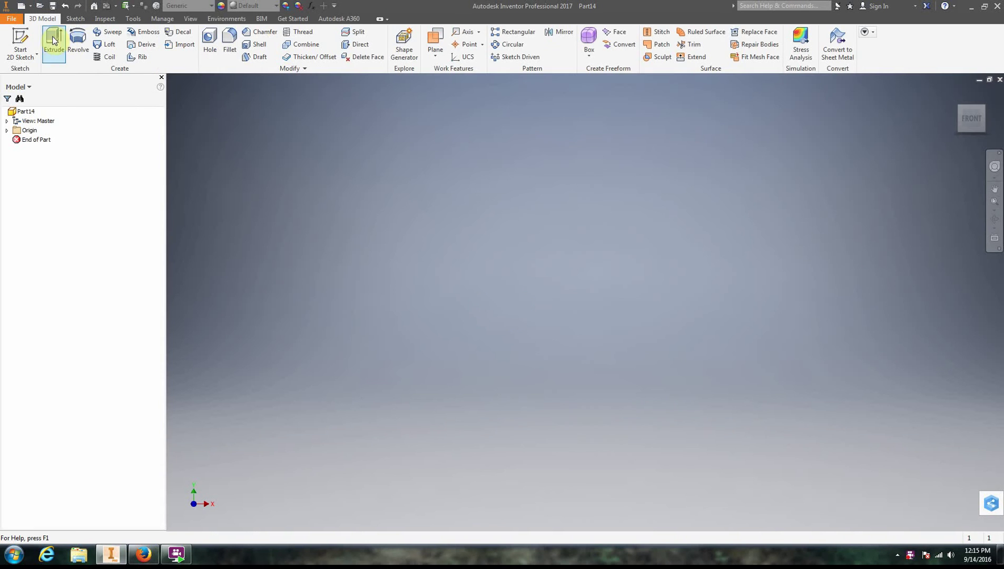
click(21, 43)
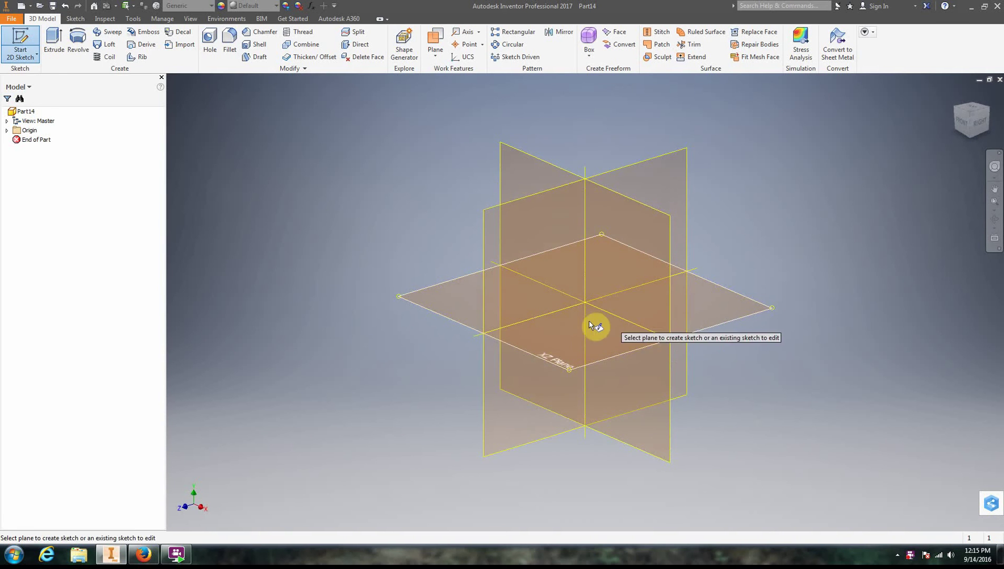
click(582, 329)
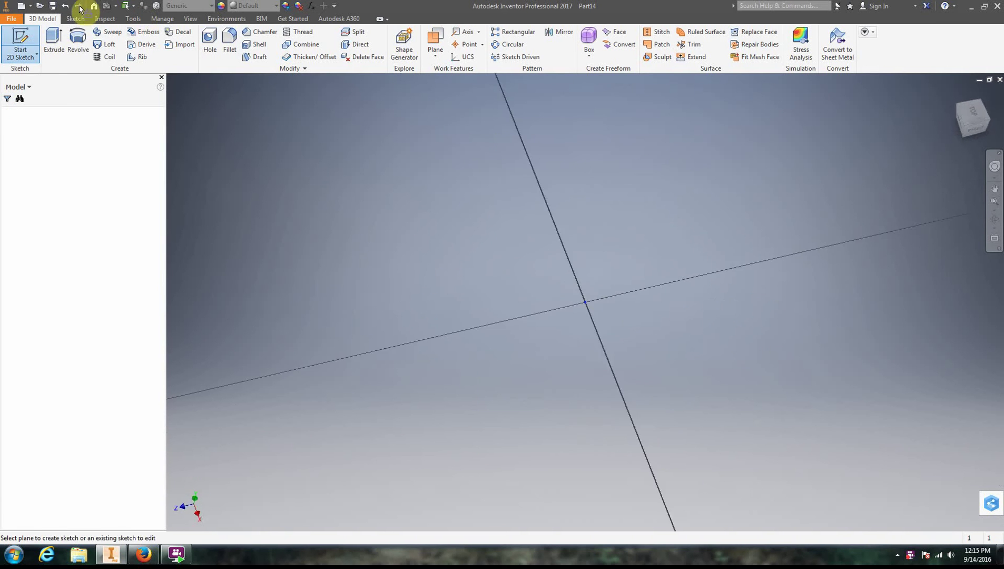
click(43, 19)
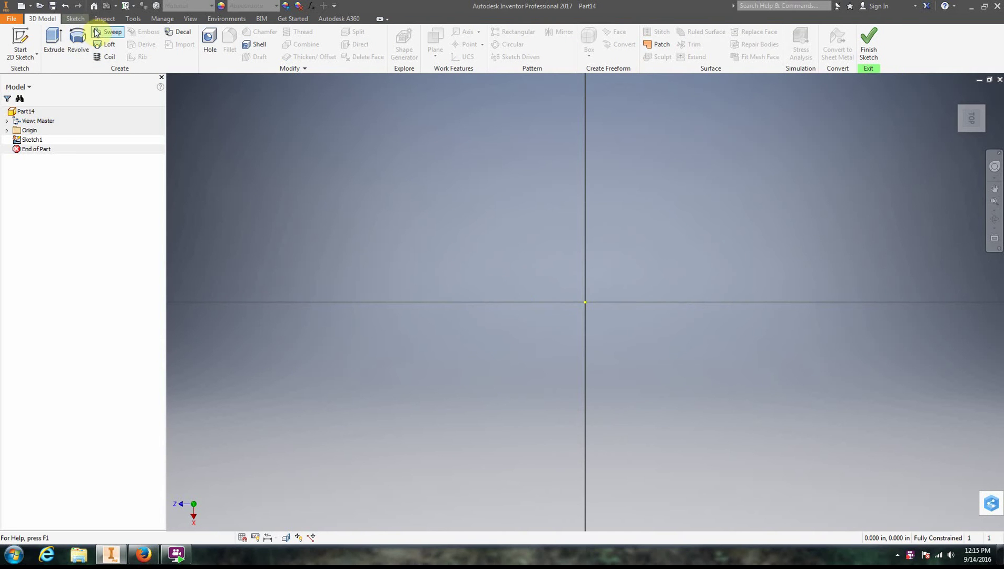
click(76, 18)
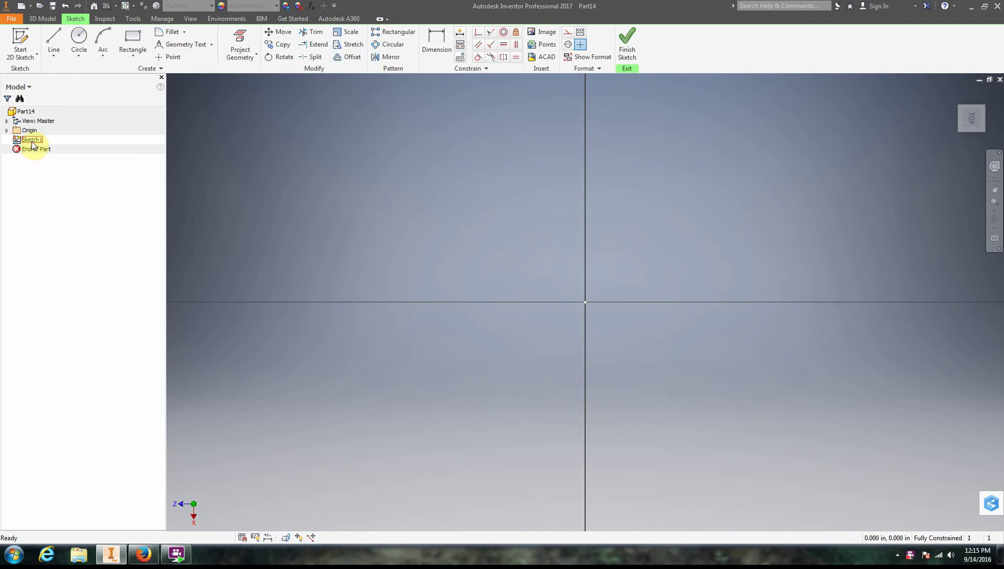
Sketch a two-point rectangle about 1.83 in wide and 0.85 in high around the origin.
click(132, 38)
click(287, 181)
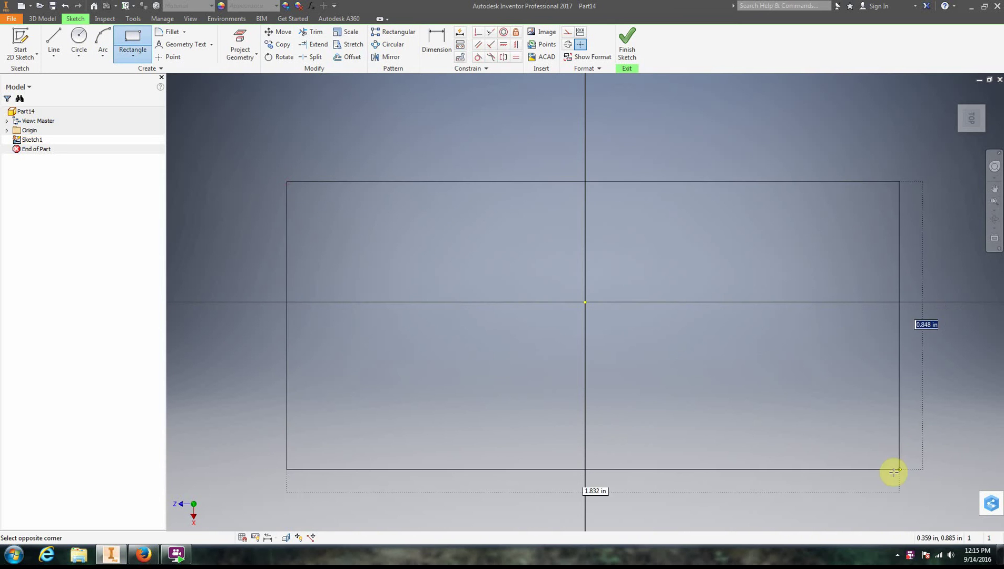
click(904, 465)
Dimension the rectangle's upper horizontal edge and set its length to 3 in.
click(428, 53)
click(569, 182)
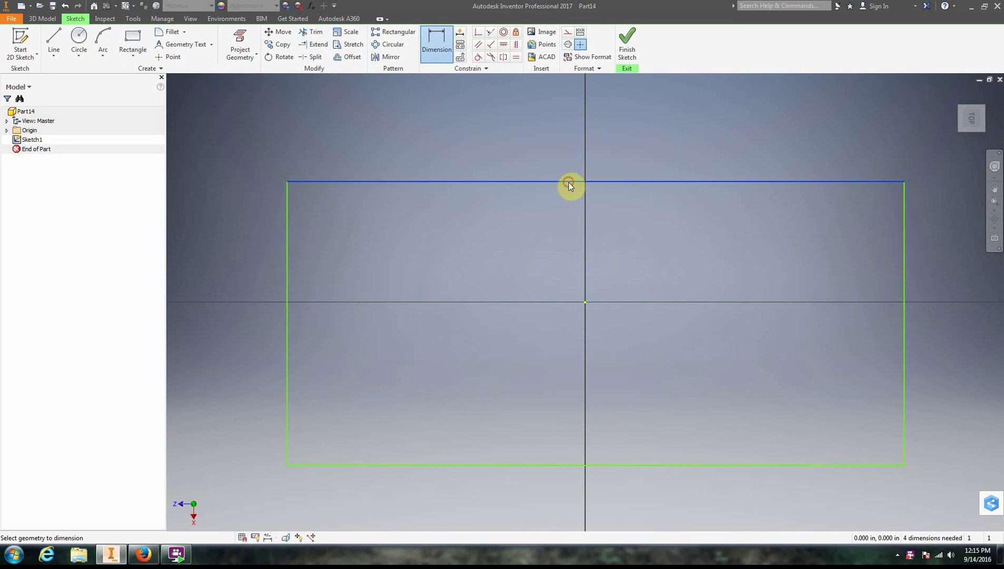
click(594, 138)
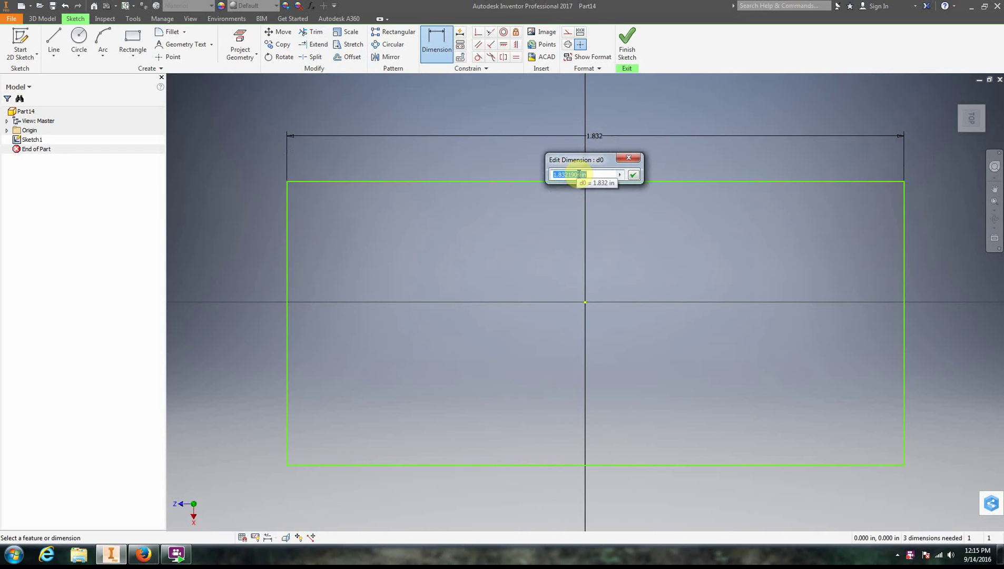
text(3 in)
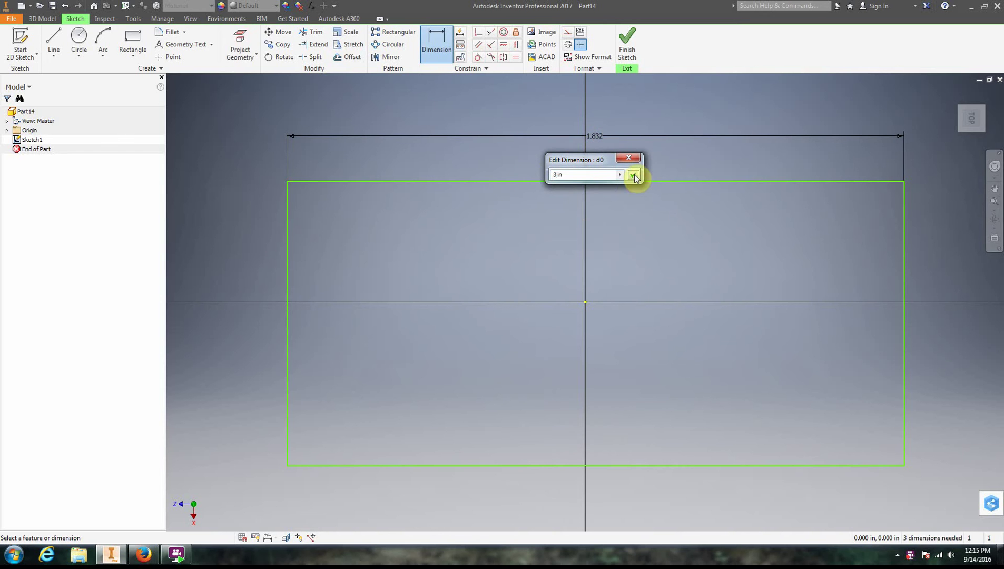
click(634, 175)
Dimension the rectangle's vertical side as 2 in and finish the sketch.
click(994, 200)
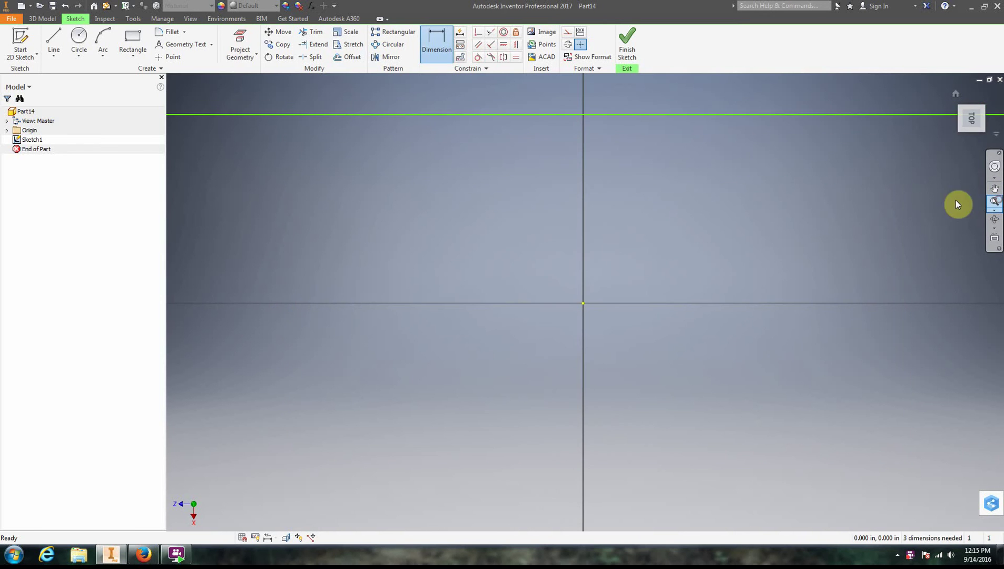
click(204, 323)
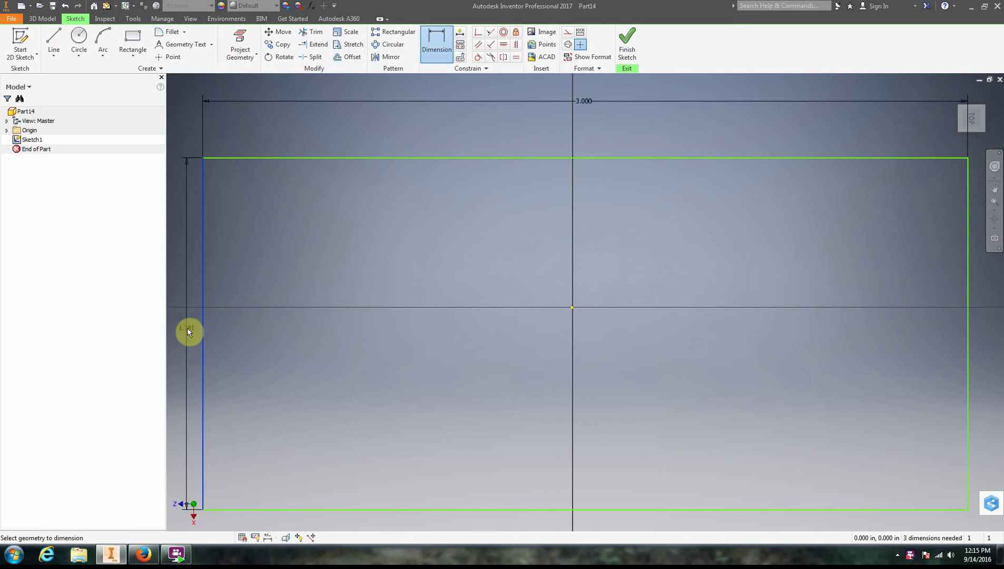
click(188, 330)
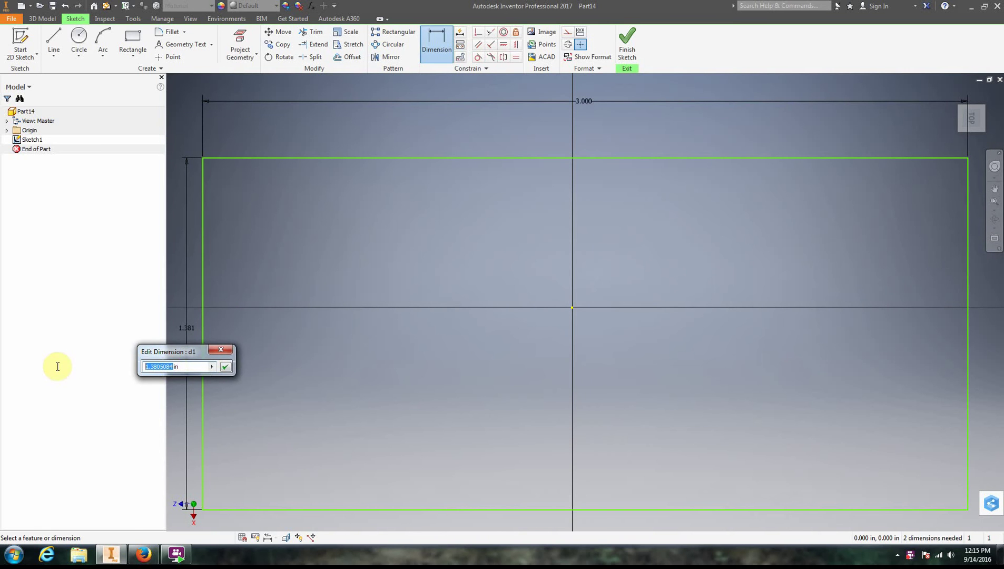
click(226, 367)
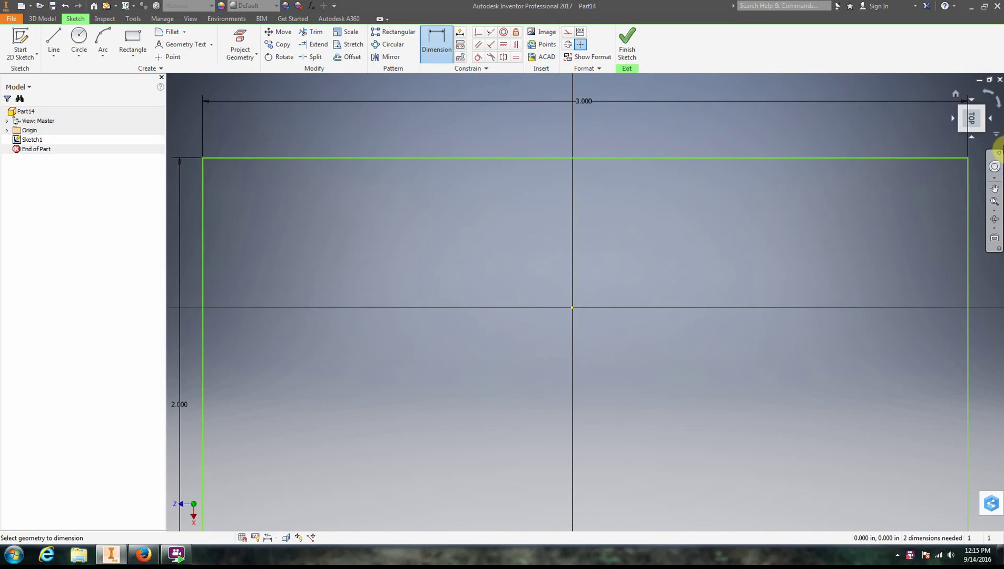
click(993, 202)
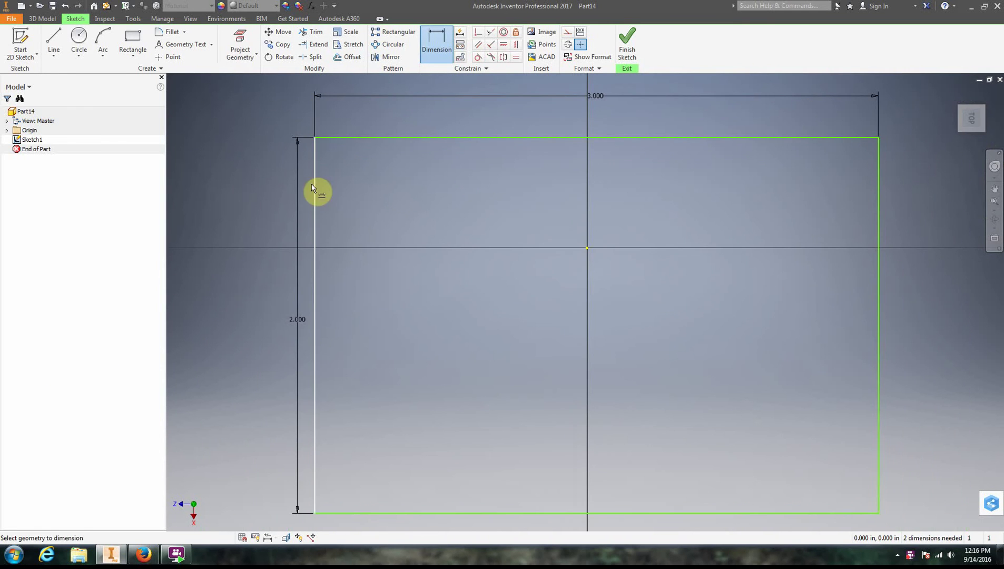
click(626, 44)
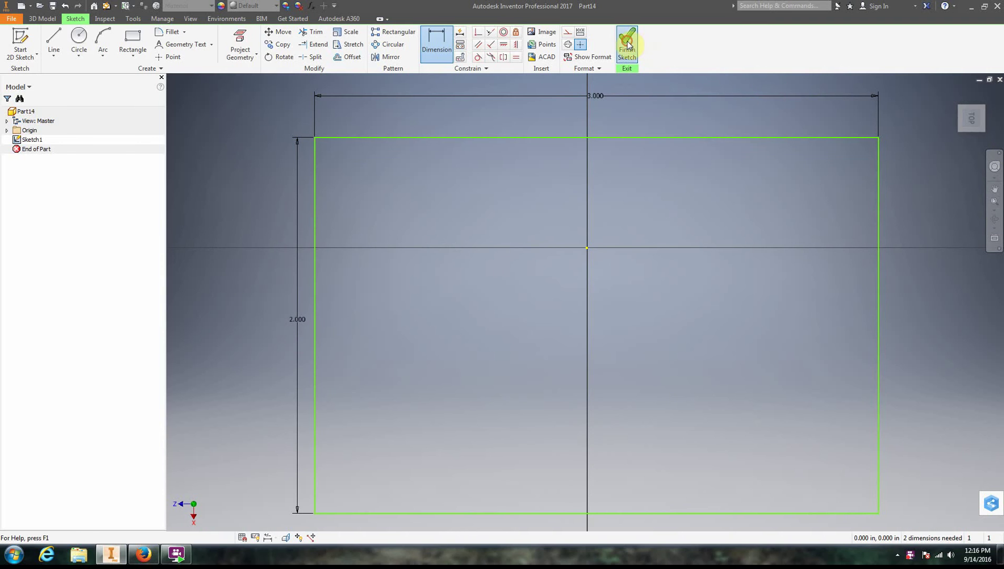
Create a work plane offset 0.1 in above the XZ plane.
click(975, 127)
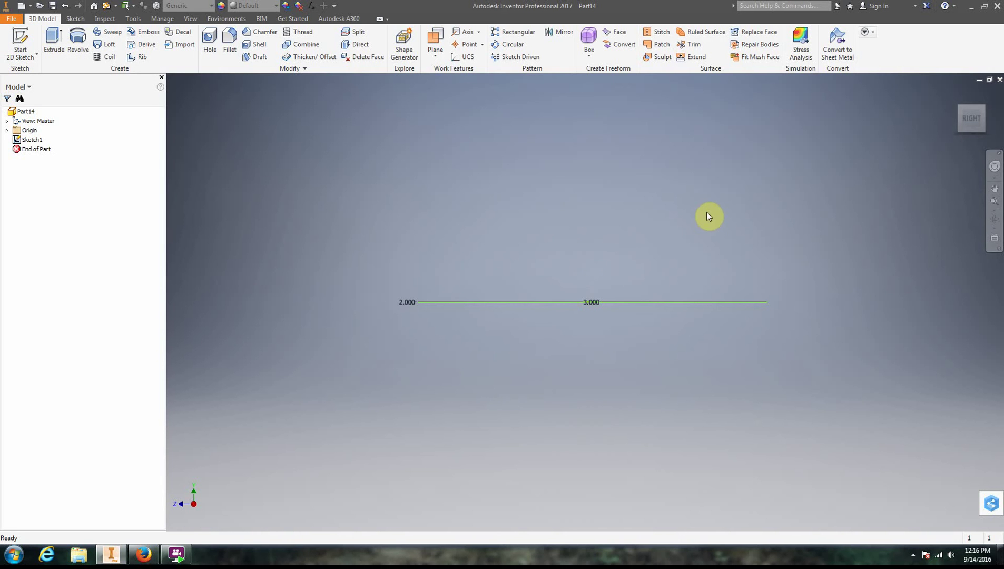
click(435, 52)
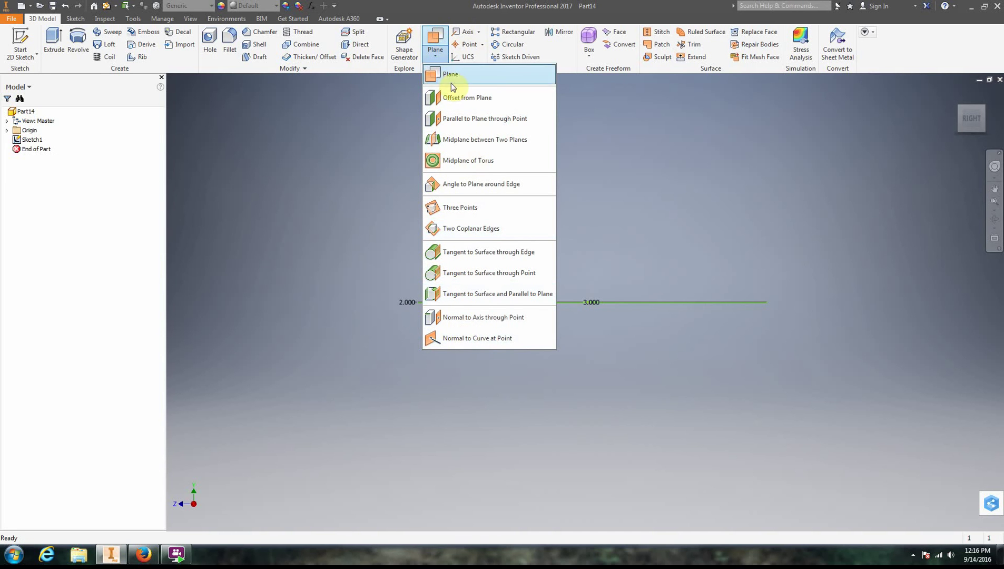
click(480, 105)
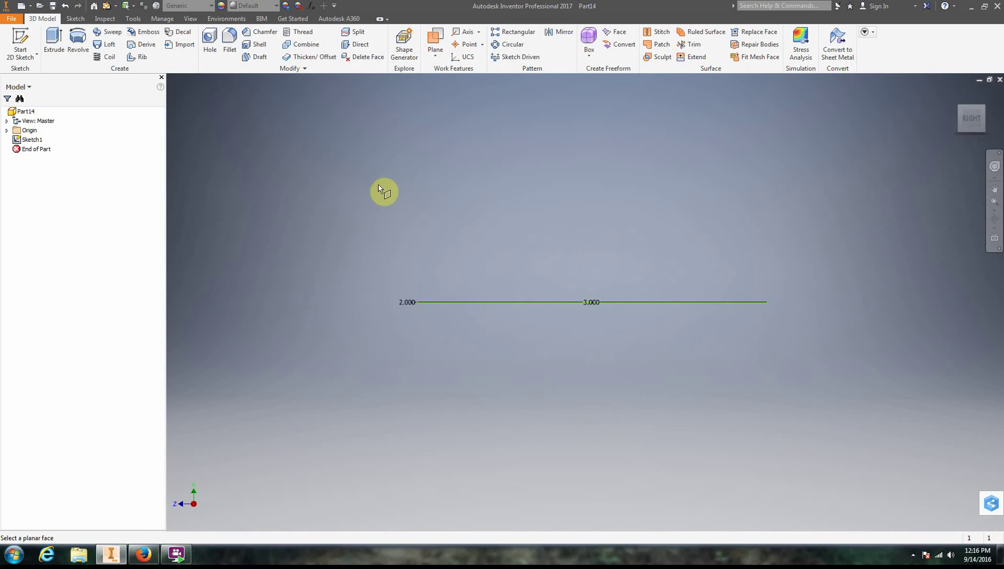
click(8, 130)
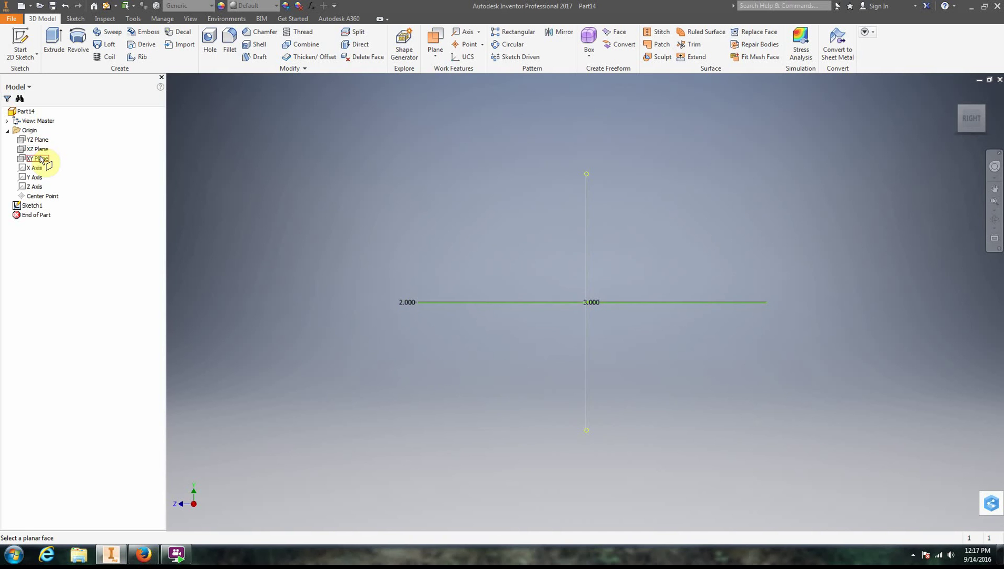
click(40, 153)
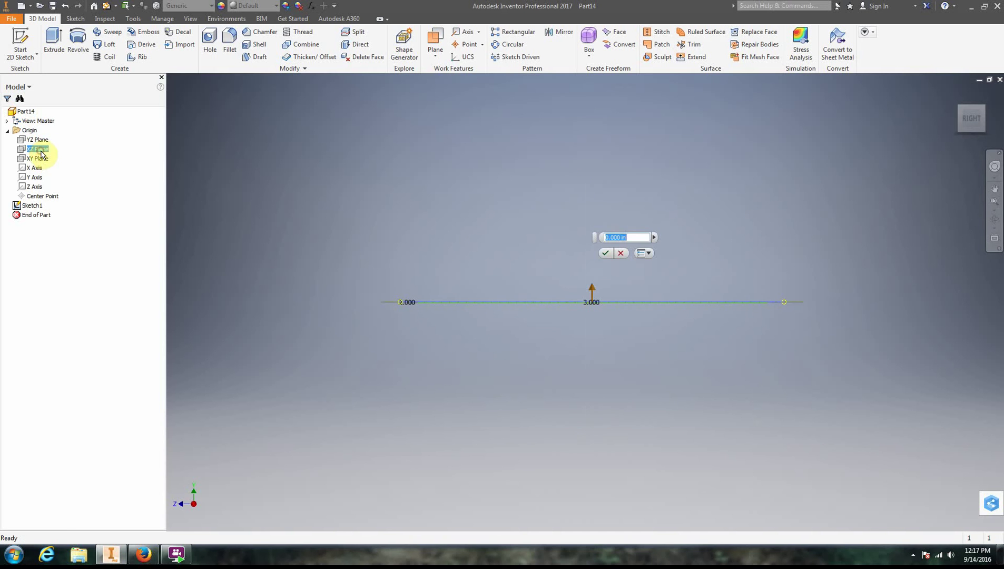
drag(594, 291, 592, 215)
drag(620, 162, 603, 163)
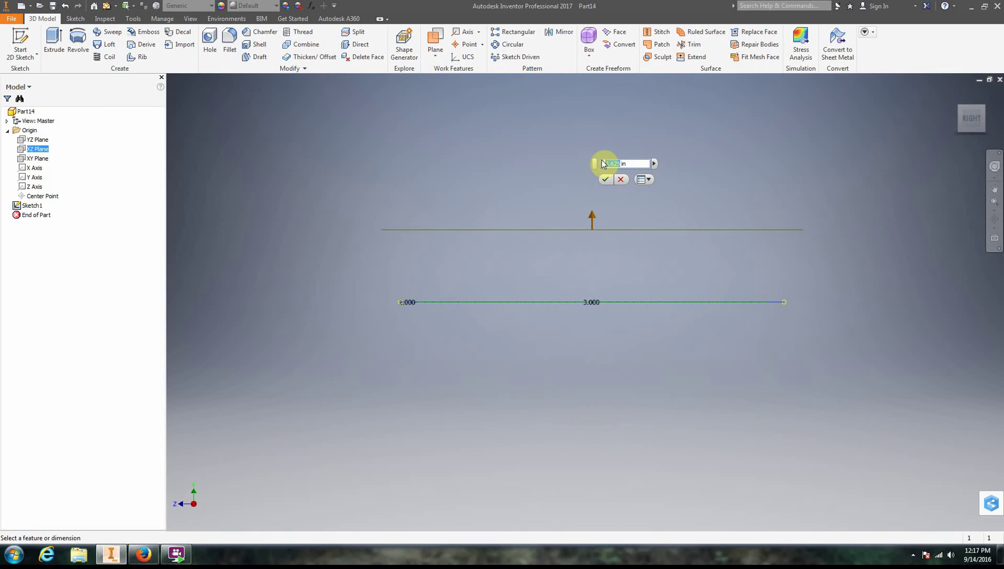
text(.1)
click(610, 179)
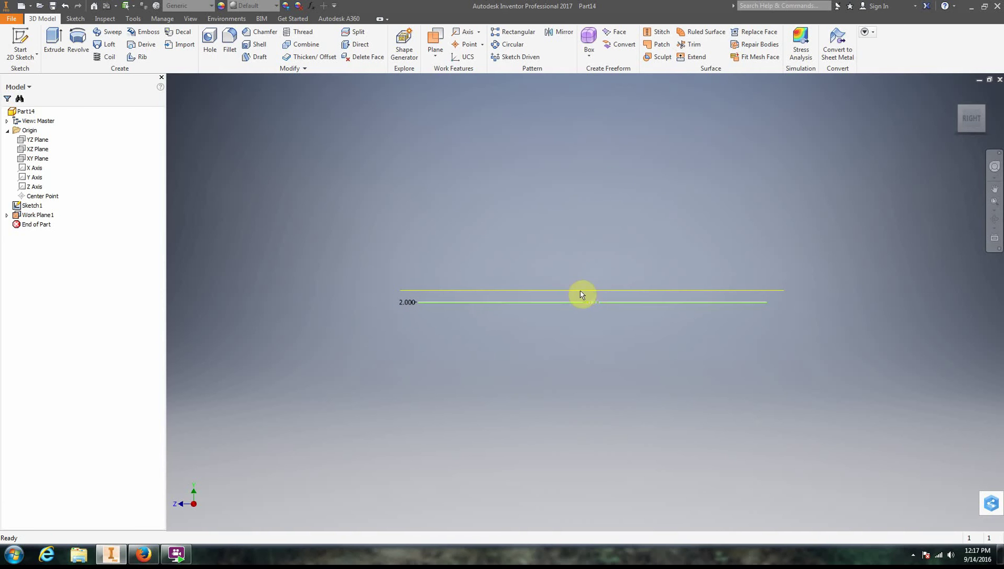
Start a 2D sketch on the offset work plane and draw a circle about 2.56 in in diameter, centred just above the rectangle's upper edge.
click(976, 119)
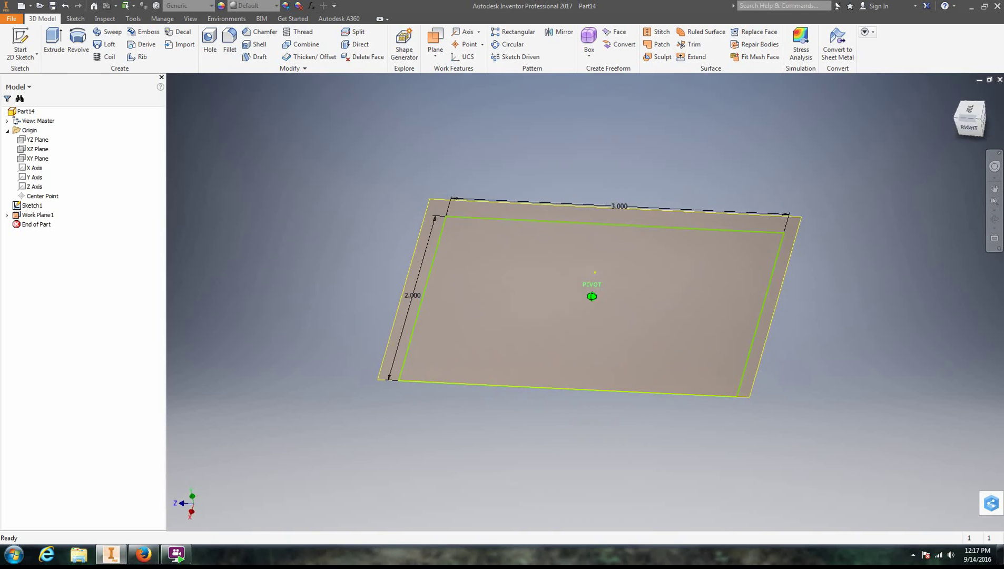
click(20, 40)
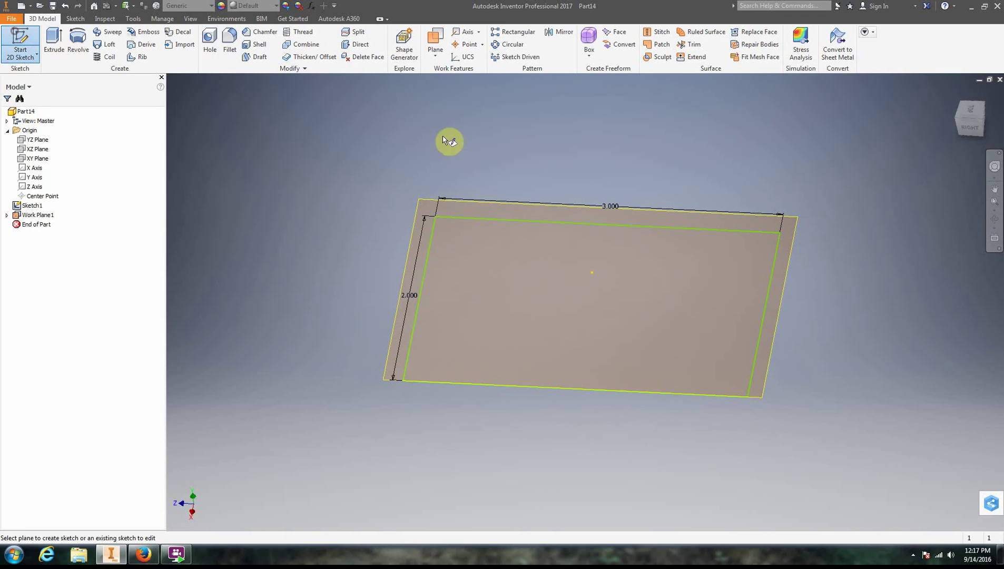
click(514, 209)
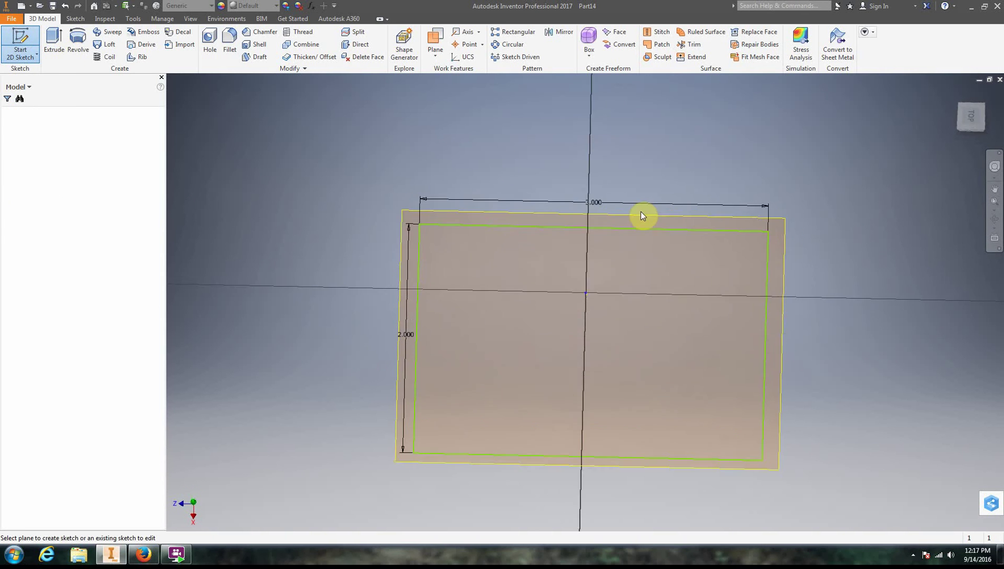
click(78, 37)
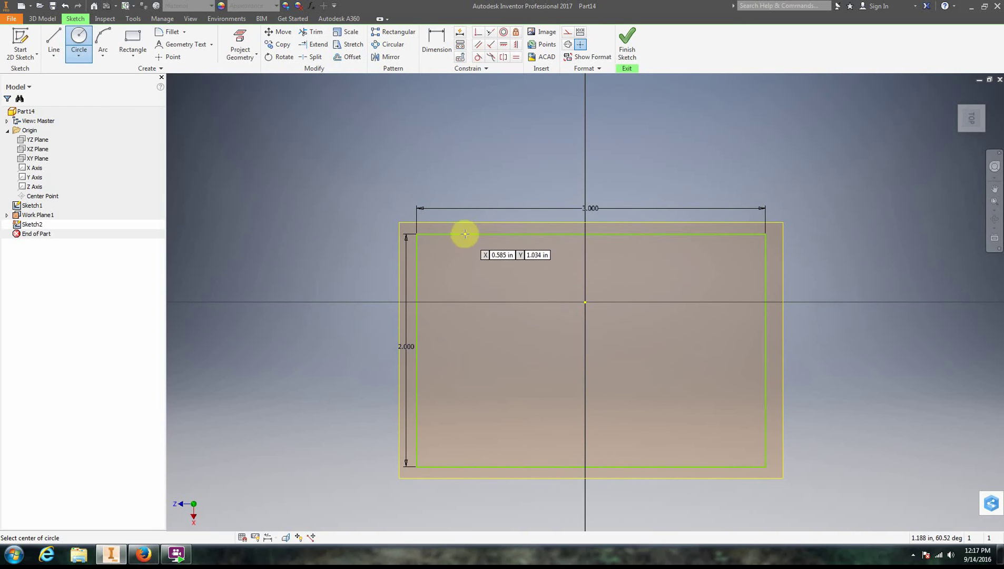
click(458, 216)
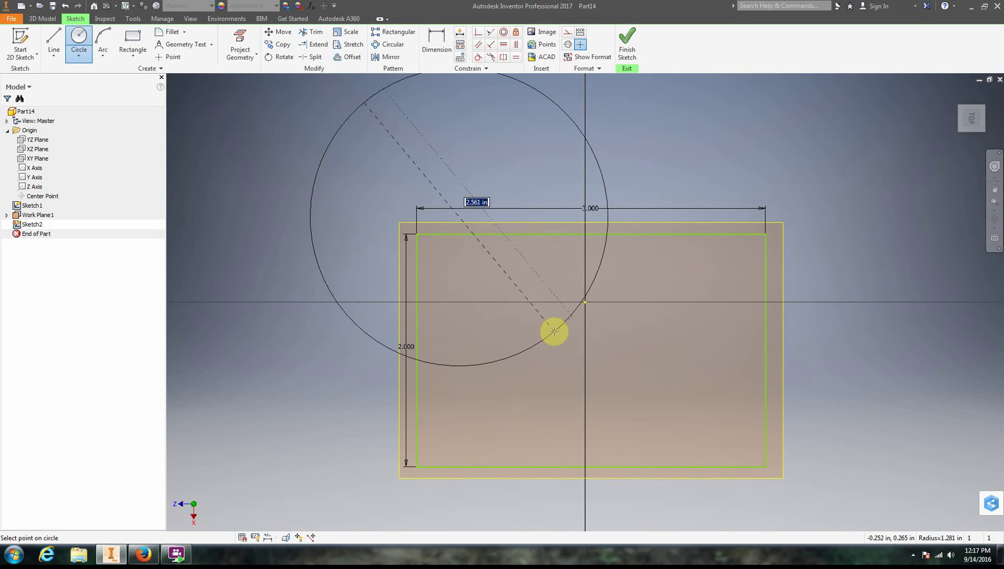
click(555, 331)
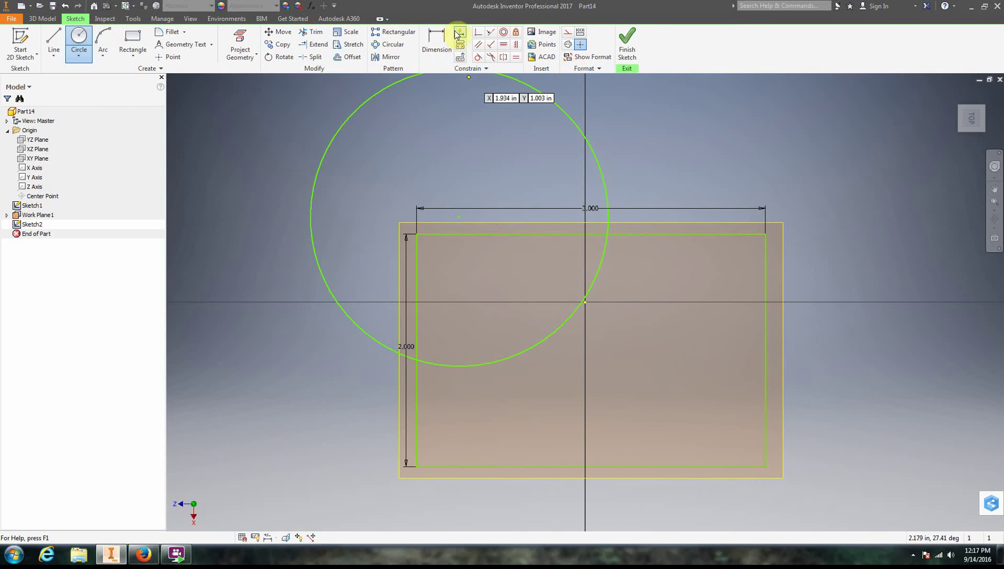
Dimension the circle's diameter and set it to 2.5 in.
click(439, 40)
click(567, 117)
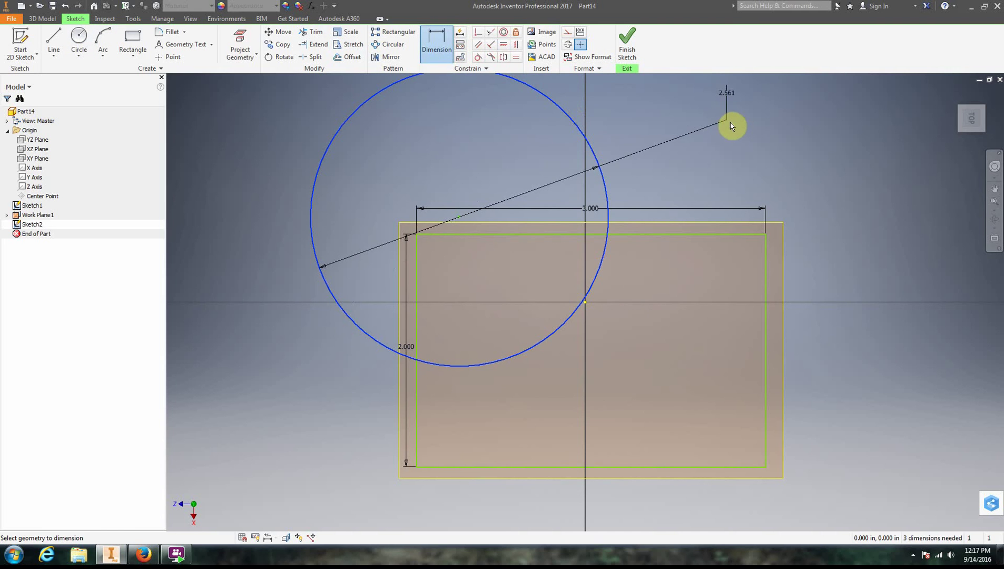
click(733, 109)
drag(718, 160, 661, 159)
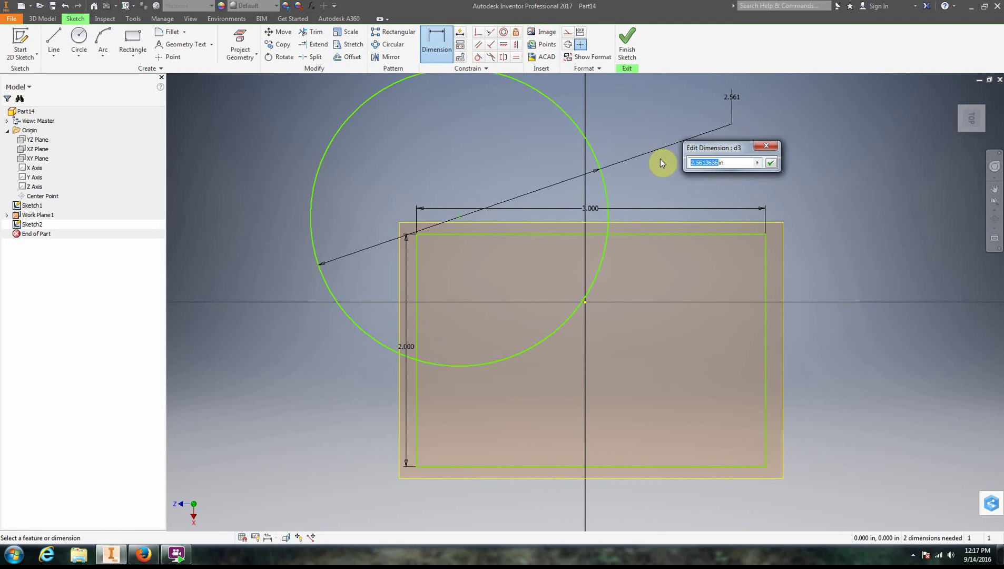
text(2.)
key(Return)
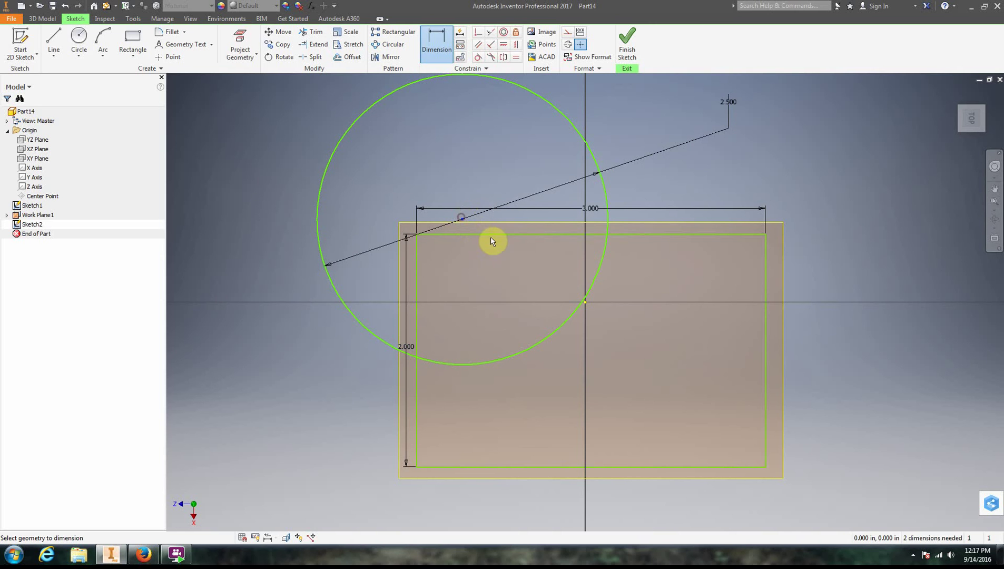
click(460, 219)
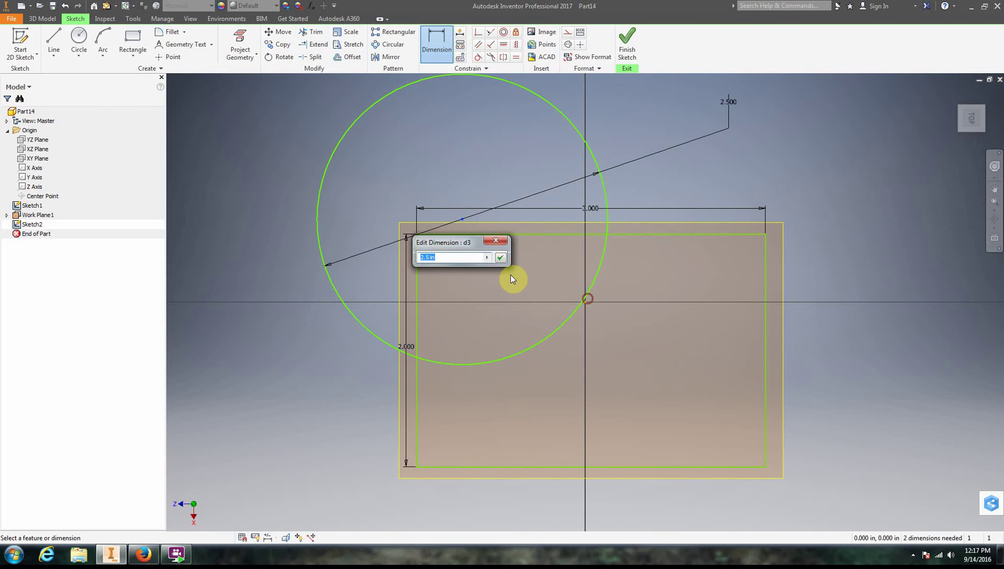
click(495, 236)
right_click(642, 103)
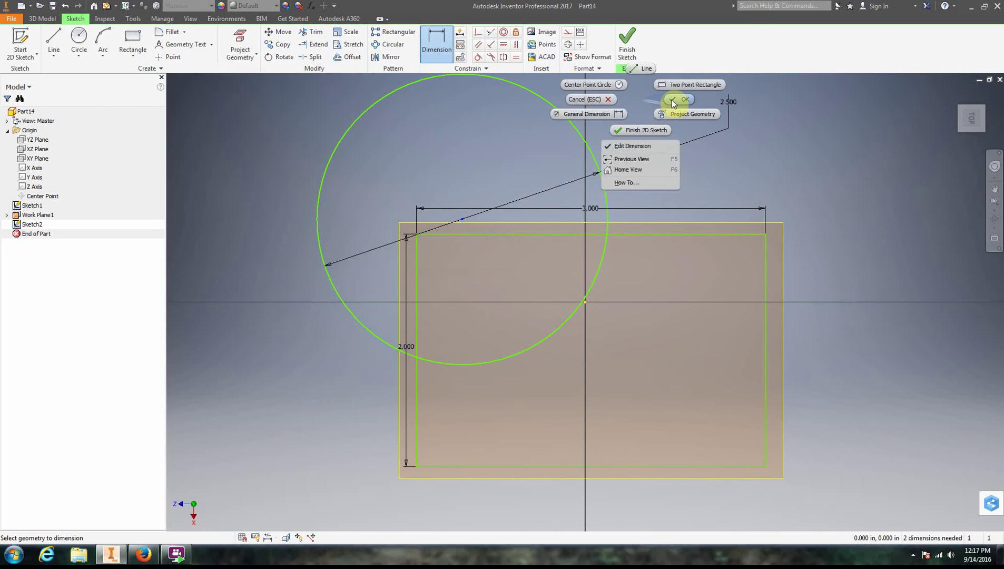
click(673, 98)
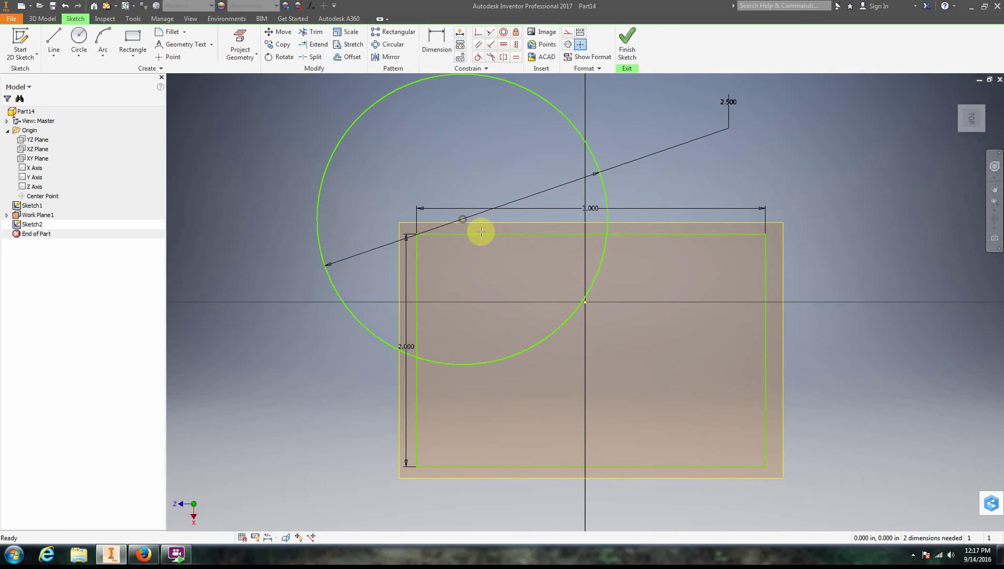
Move the 2.5 in circle so it is roughly centred over the rectangle, and finish the sketch.
drag(479, 229, 589, 350)
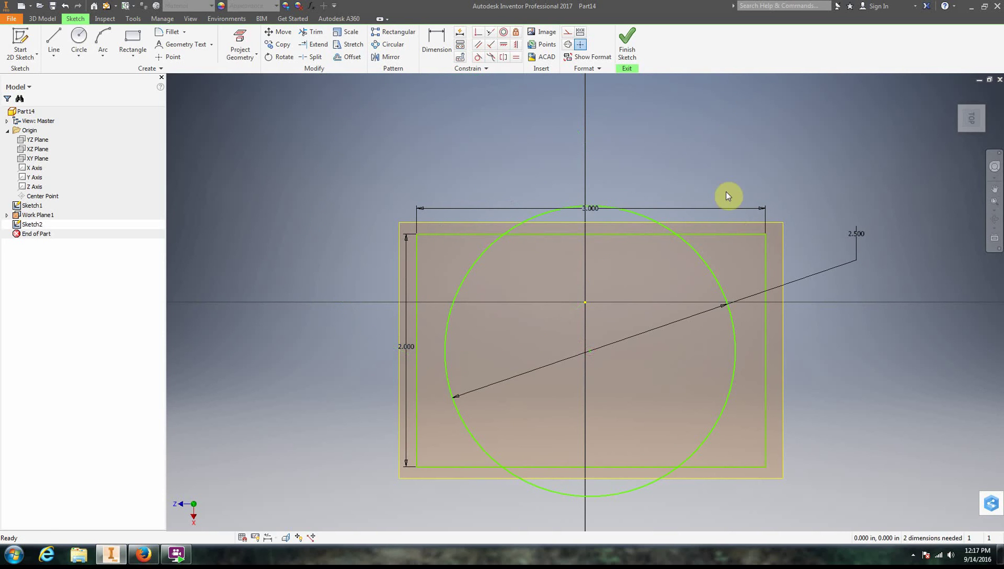
right_click(728, 174)
click(728, 205)
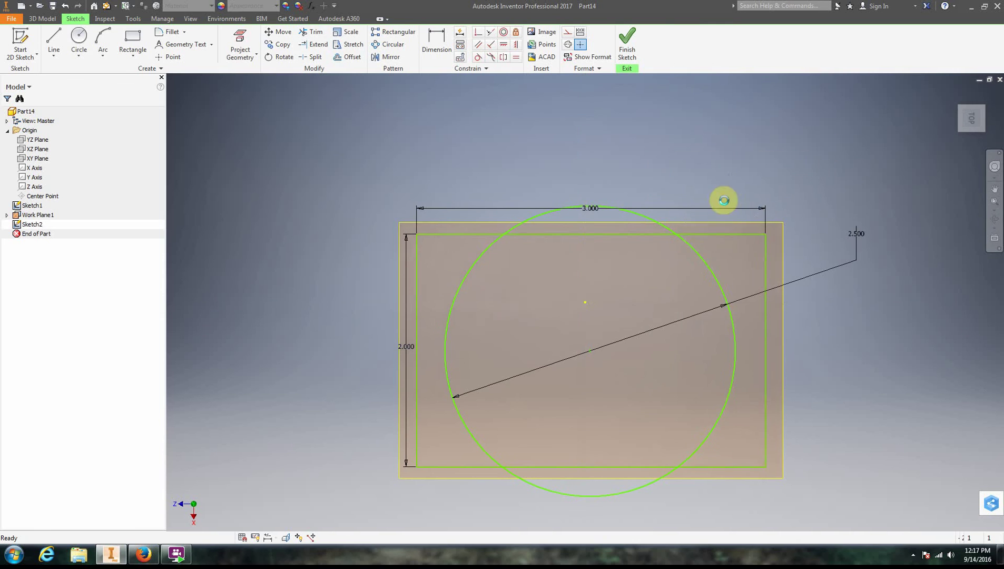
Try to raise the offset work plane farther above the rectangle by moving the plane freehand.
click(970, 116)
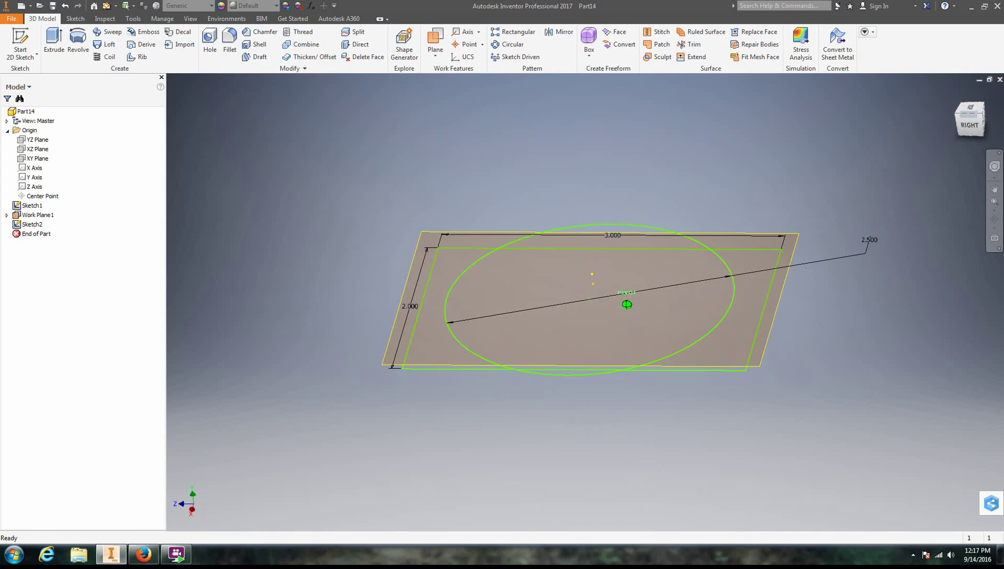
drag(970, 119, 970, 127)
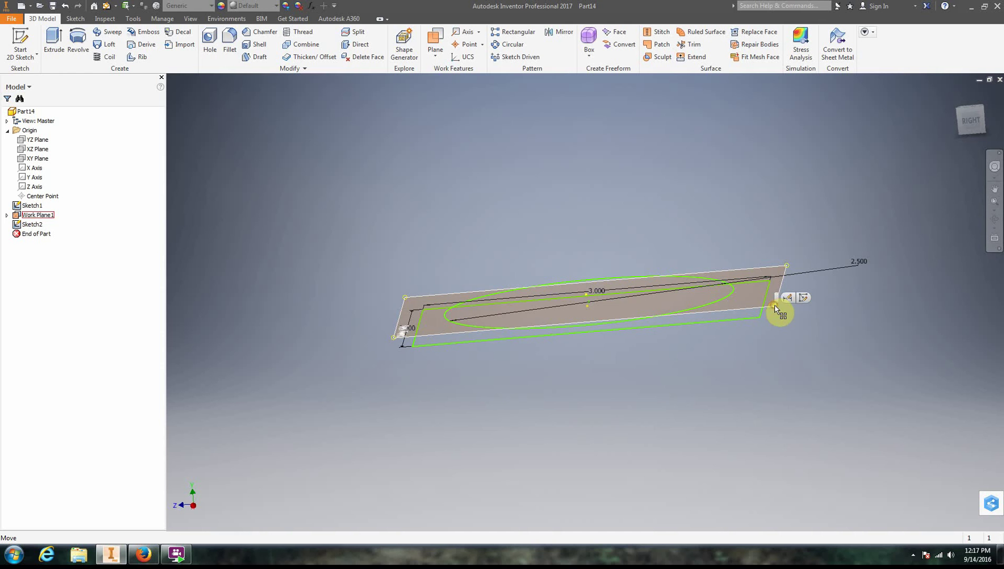
mouse_move(774, 305)
mouse_down()
mouse_move(781, 279)
mouse_move(771, 256)
mouse_up()
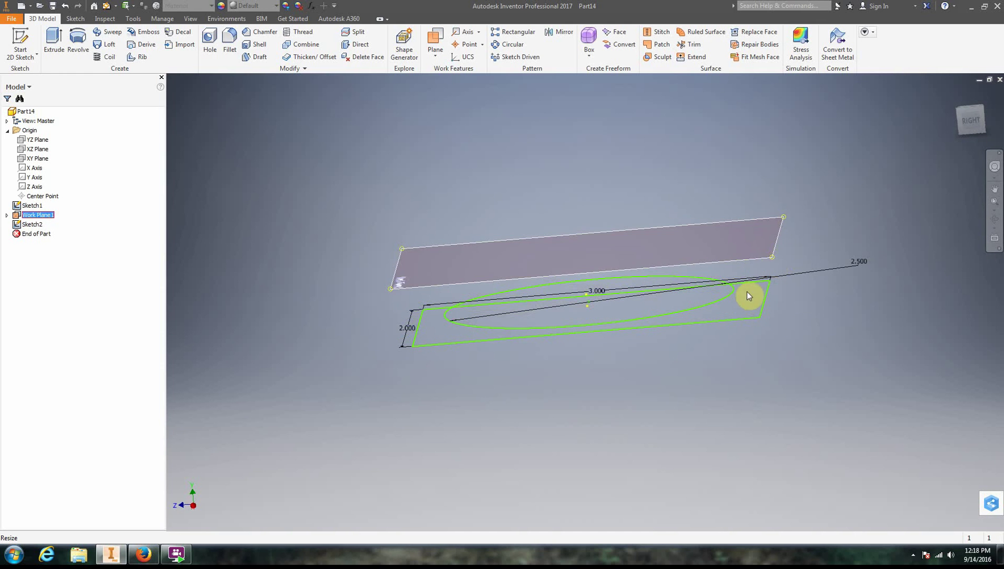
click(719, 297)
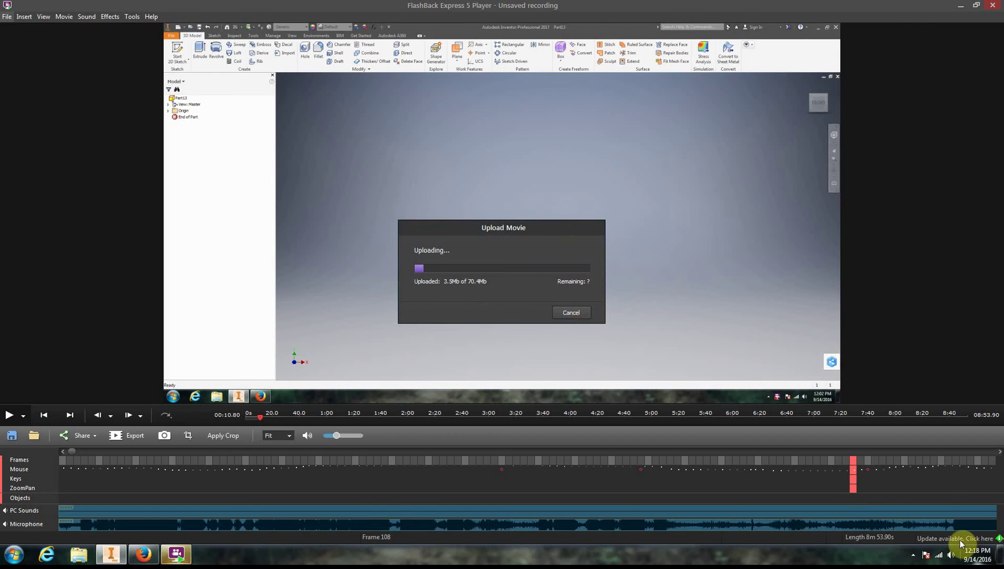
click(913, 554)
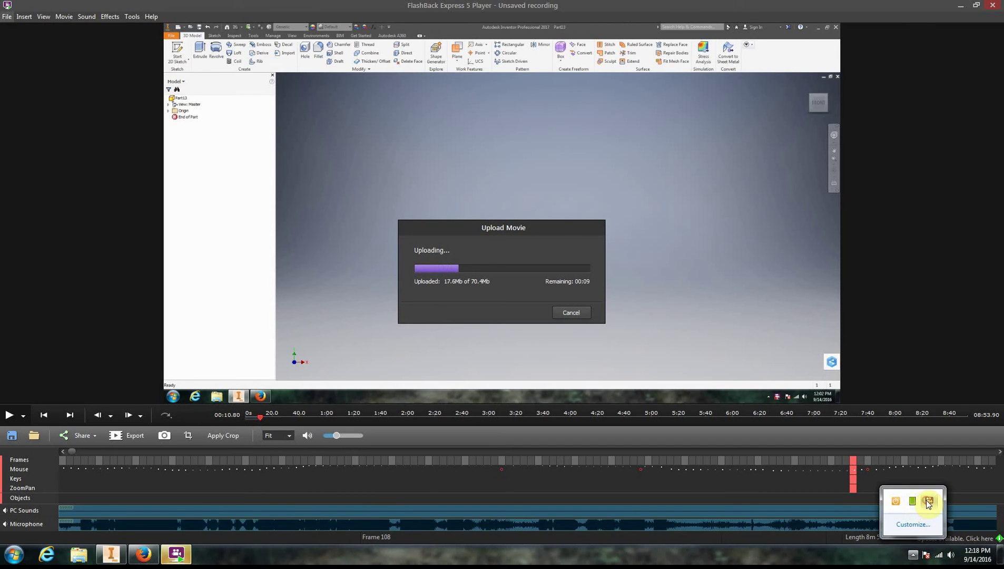
right_click(928, 502)
click(923, 384)
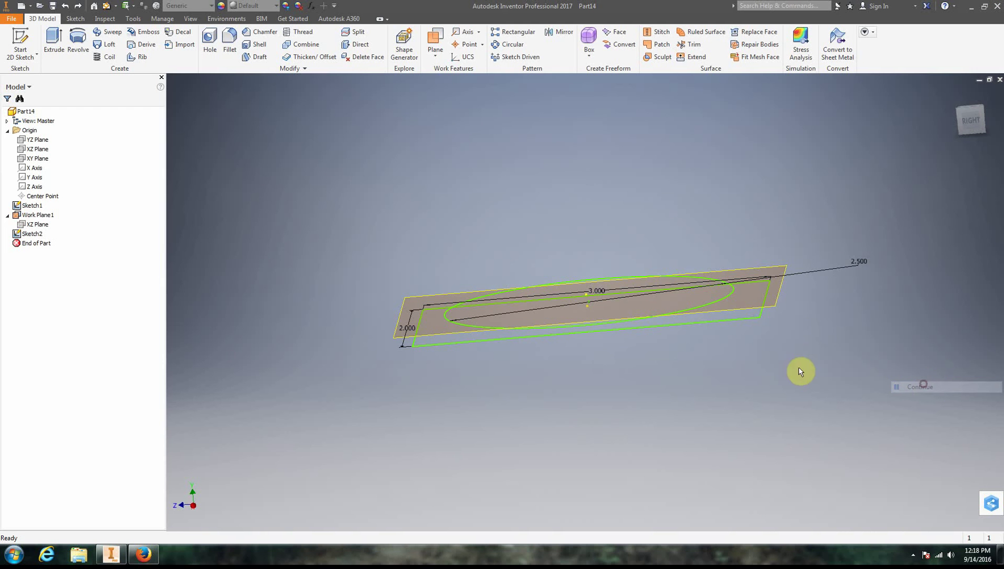
Move the work plane above the circle sketch freehand once more and undo that move.
mouse_move(775, 305)
mouse_down()
mouse_move(779, 281)
mouse_move(811, 265)
mouse_move(755, 264)
mouse_up()
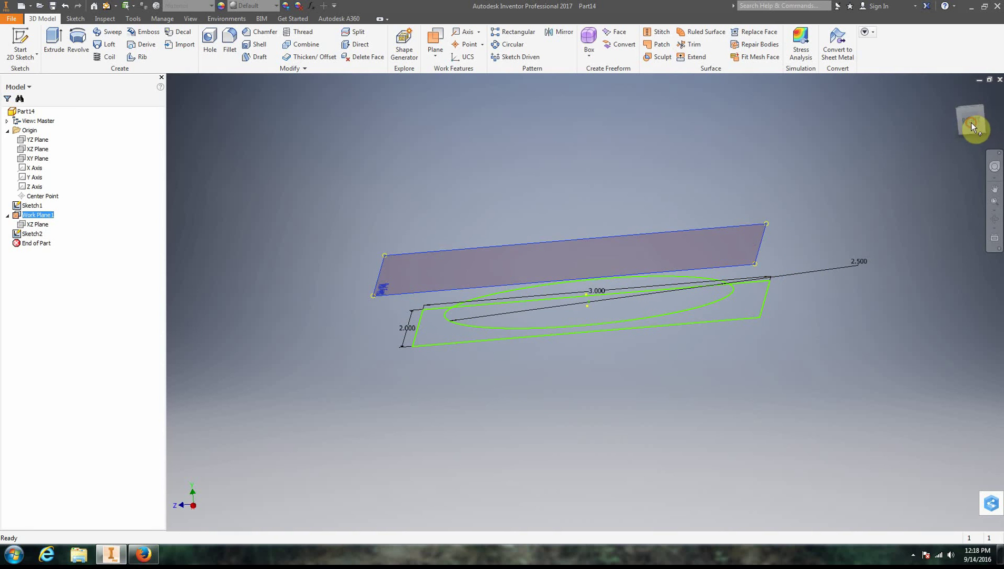
mouse_move(971, 122)
mouse_down()
mouse_move(963, 128)
mouse_move(957, 117)
mouse_move(962, 136)
mouse_move(969, 111)
mouse_up()
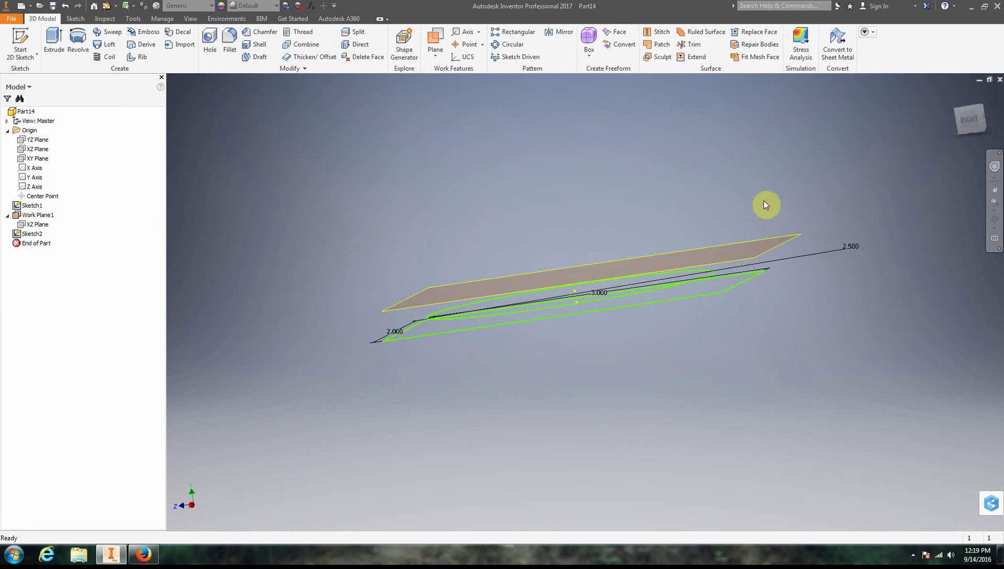
key(ctrl+z)
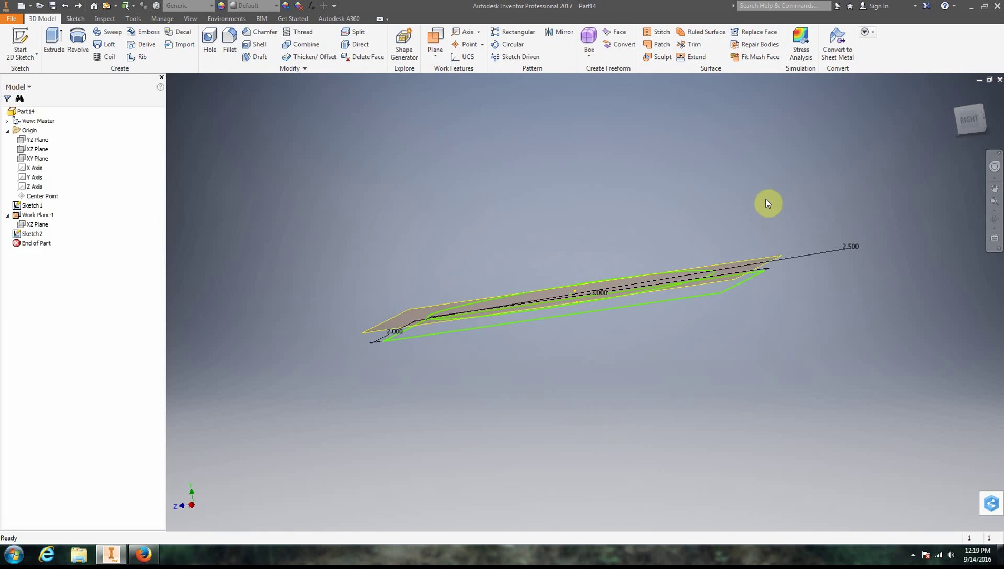
Set the existing work plane's offset from the XZ plane to 1 in.
double_click(38, 225)
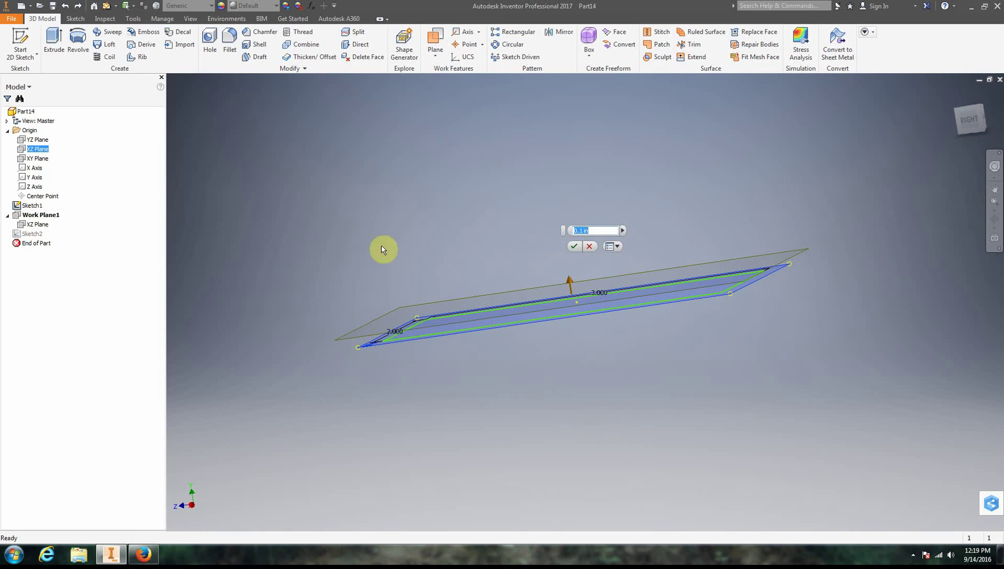
click(574, 231)
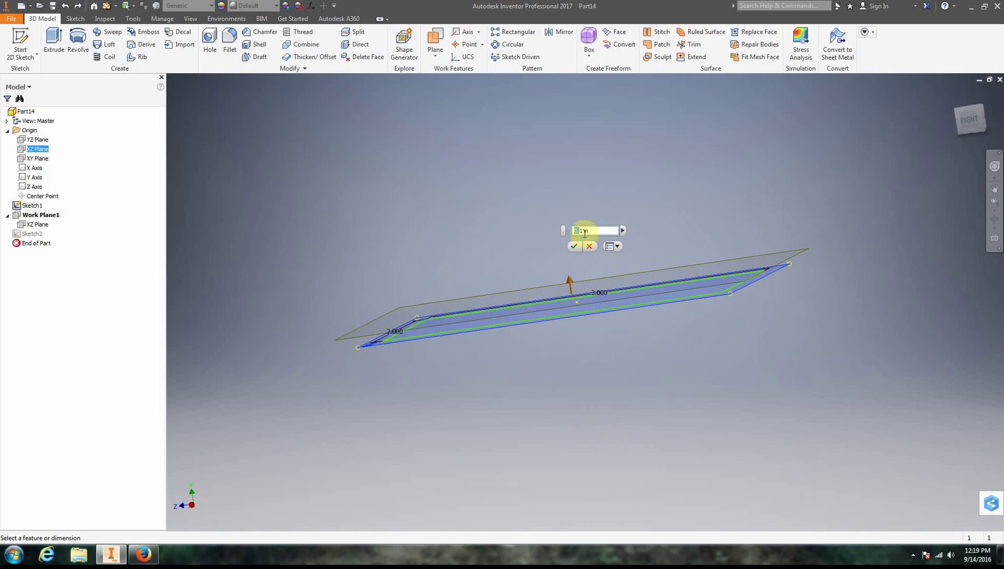
text(1)
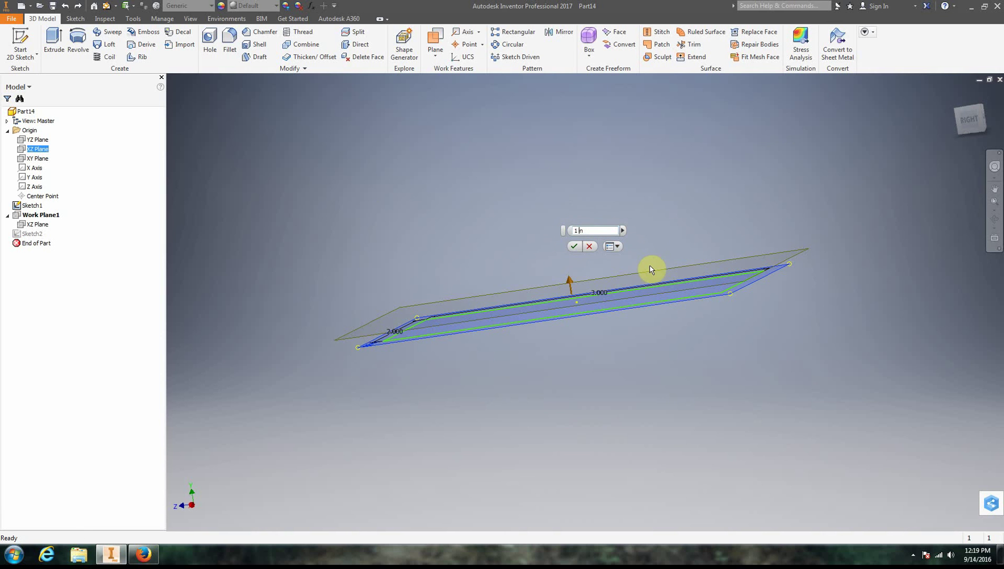
click(575, 247)
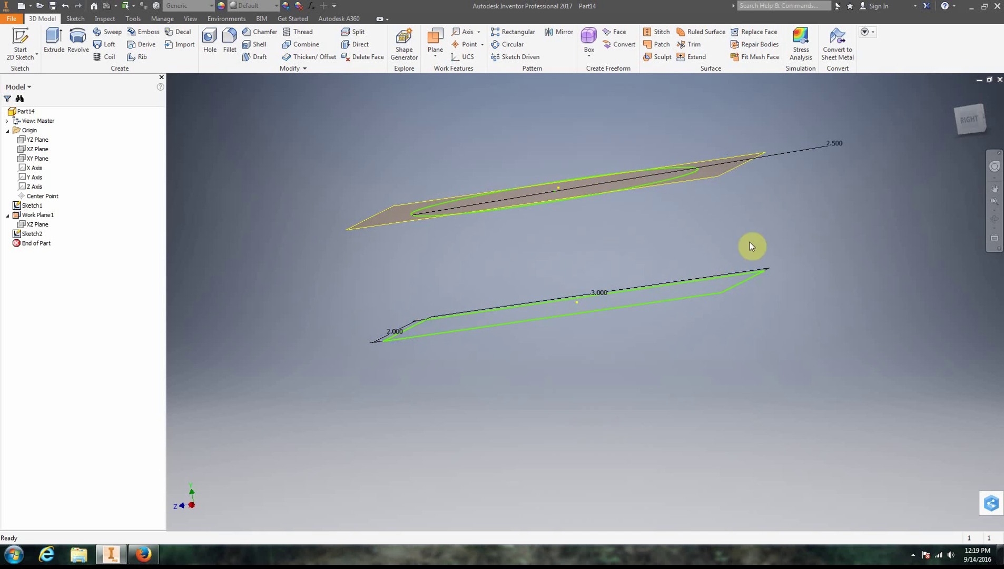
Create a second work plane offset 2 in above the XZ plane.
click(969, 118)
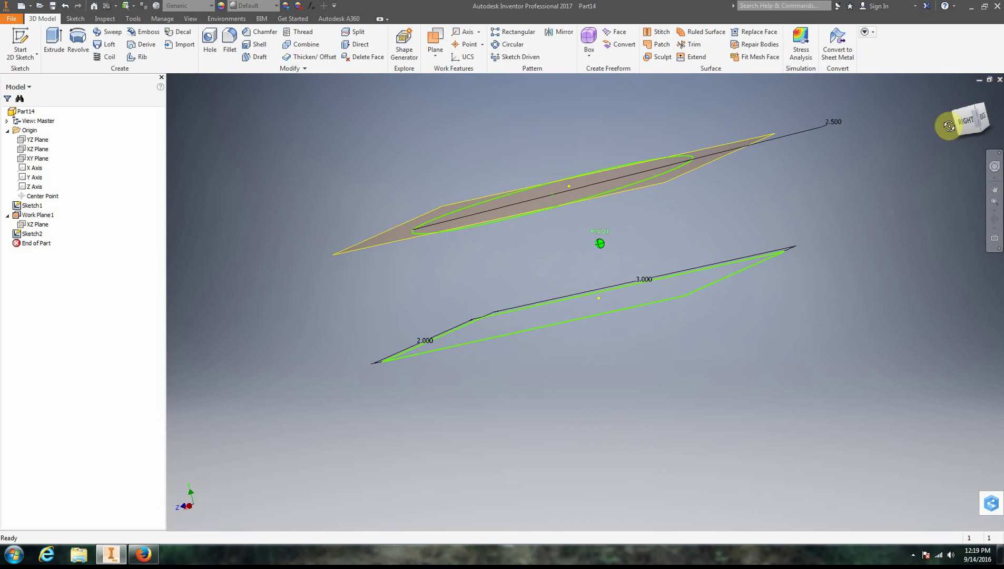
scroll(758, 125, down, 2)
scroll(759, 127, up, 2)
scroll(759, 127, down, 1)
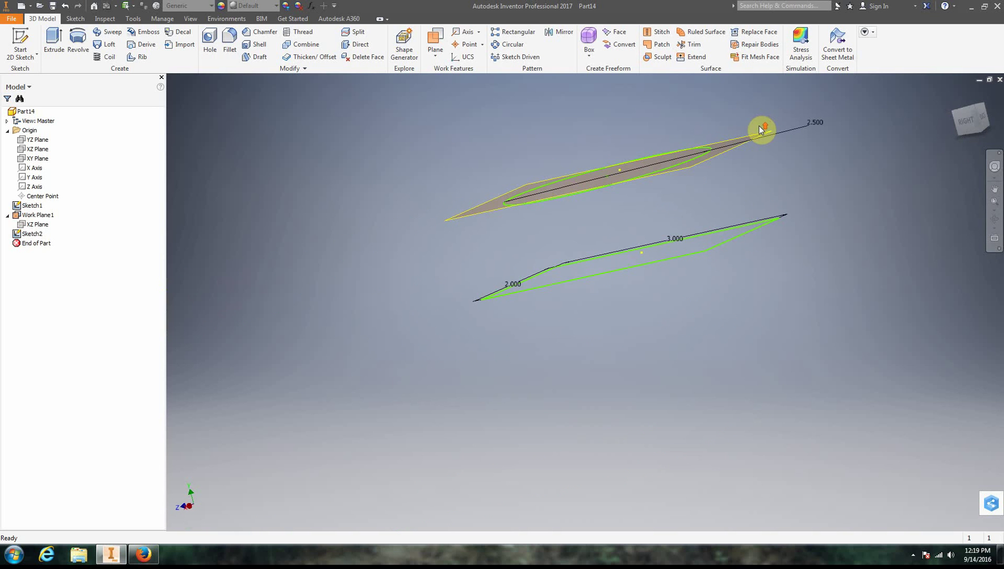
click(435, 54)
click(447, 96)
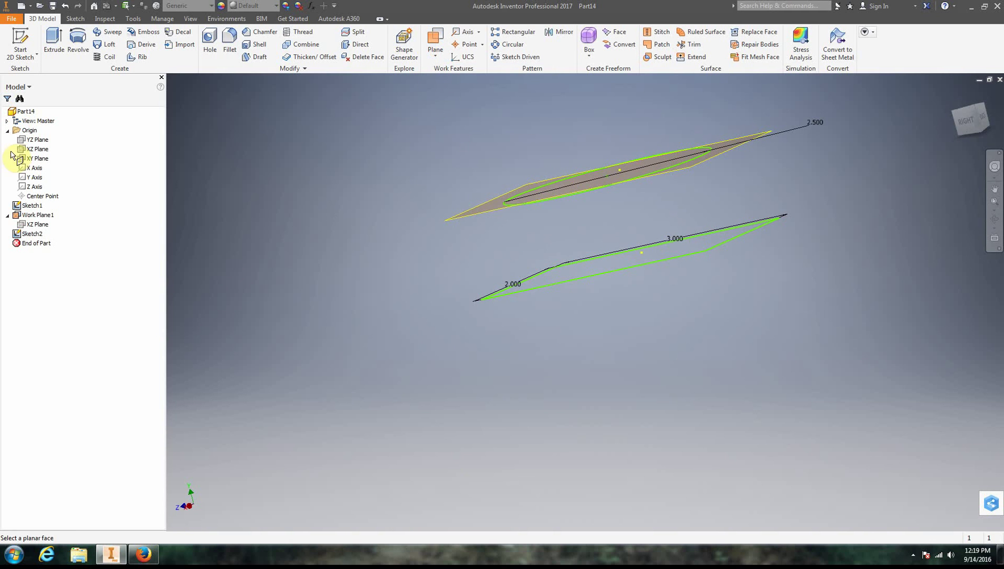
click(31, 152)
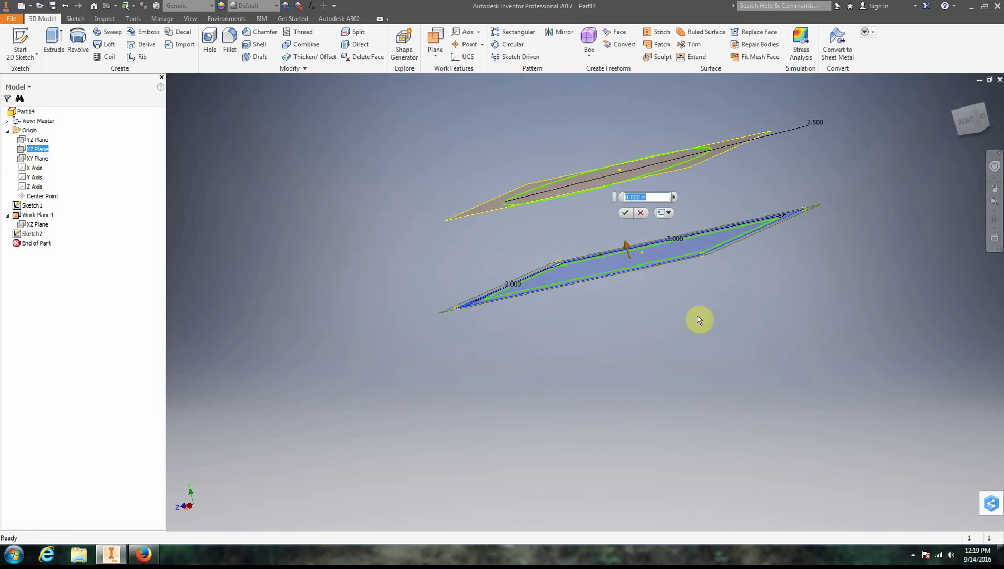
click(630, 197)
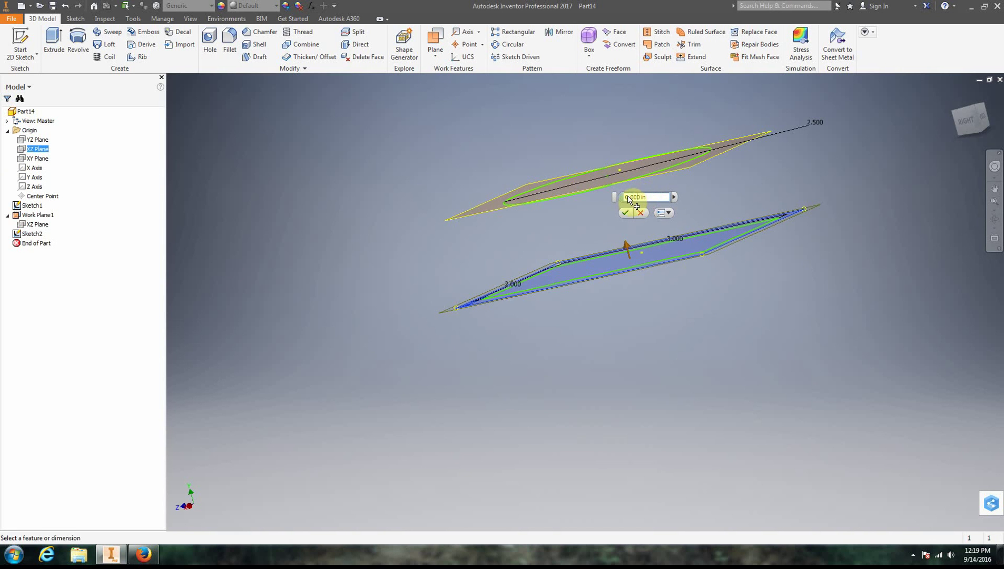
drag(640, 197, 589, 203)
text(2)
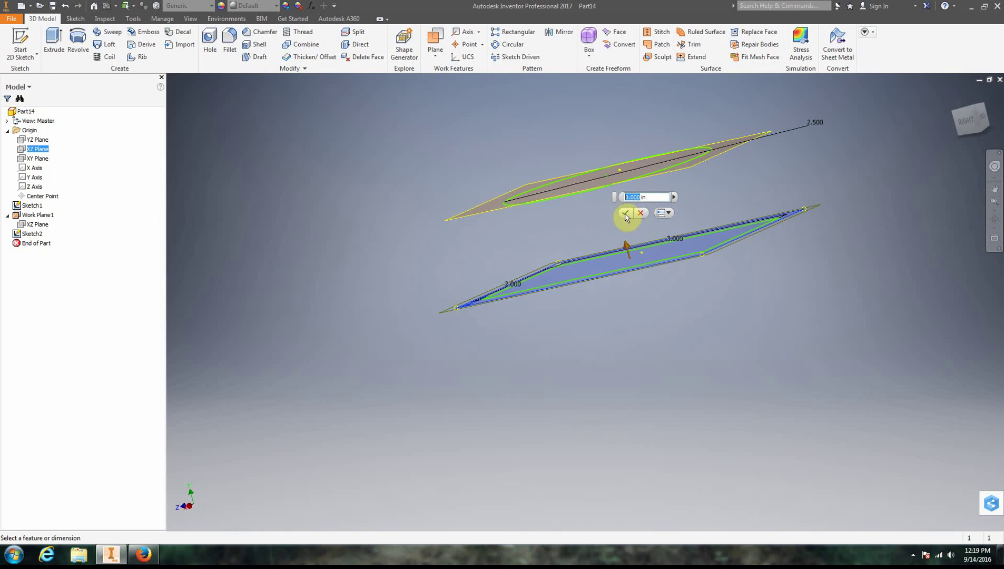
click(626, 213)
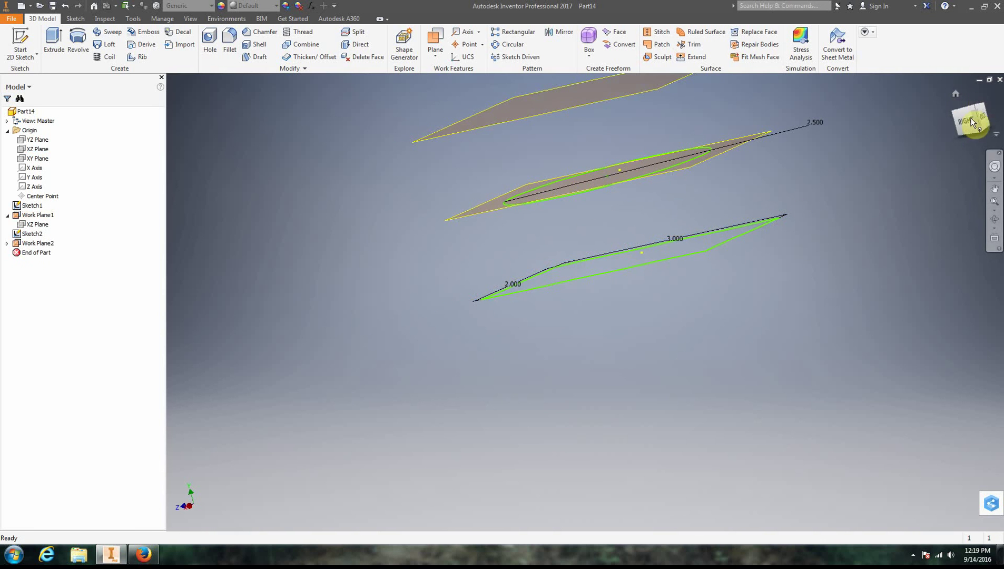
Sketch a small circle just off the origin on the 2 in offset work plane and finish the sketch.
drag(970, 117, 970, 133)
click(21, 42)
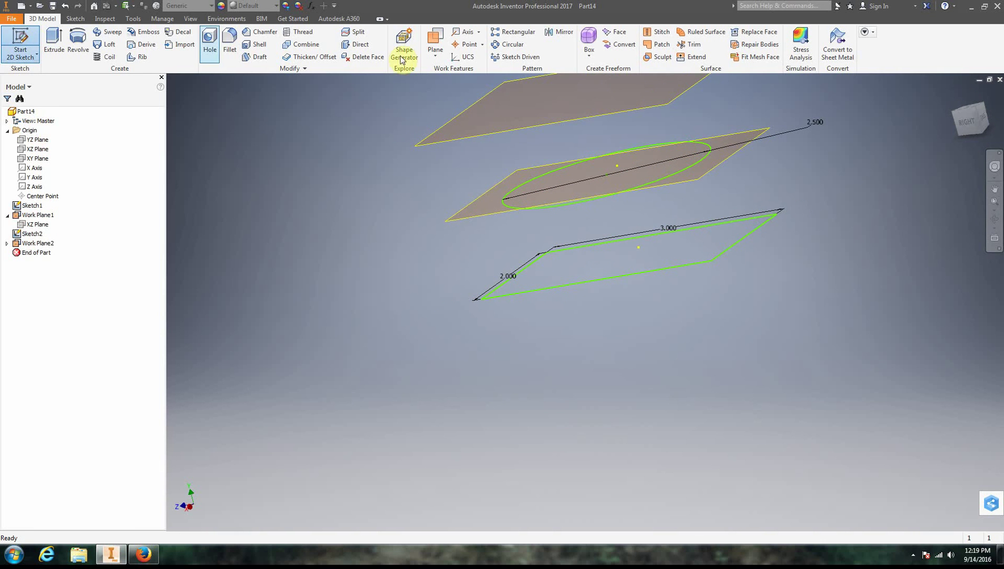
click(509, 134)
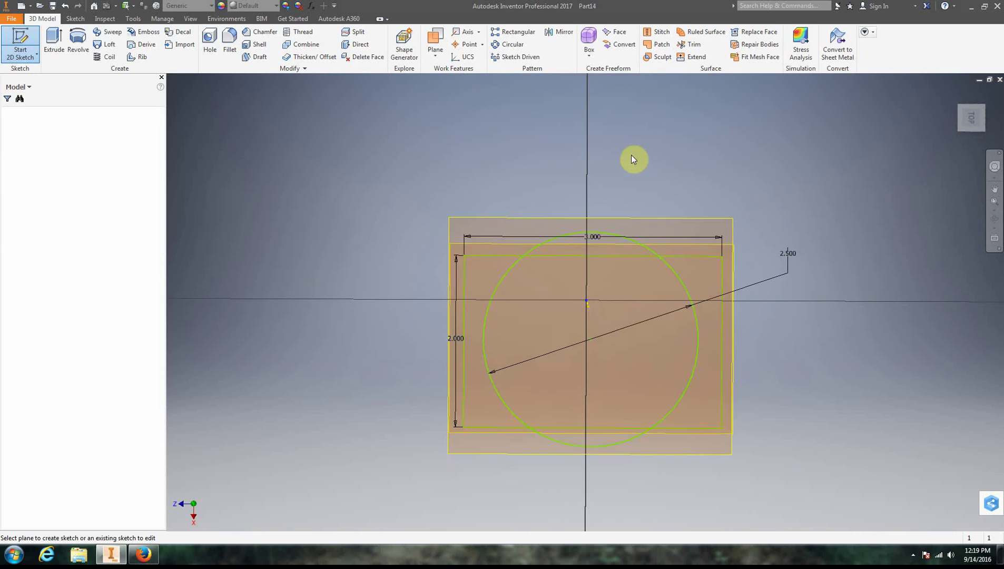
click(80, 39)
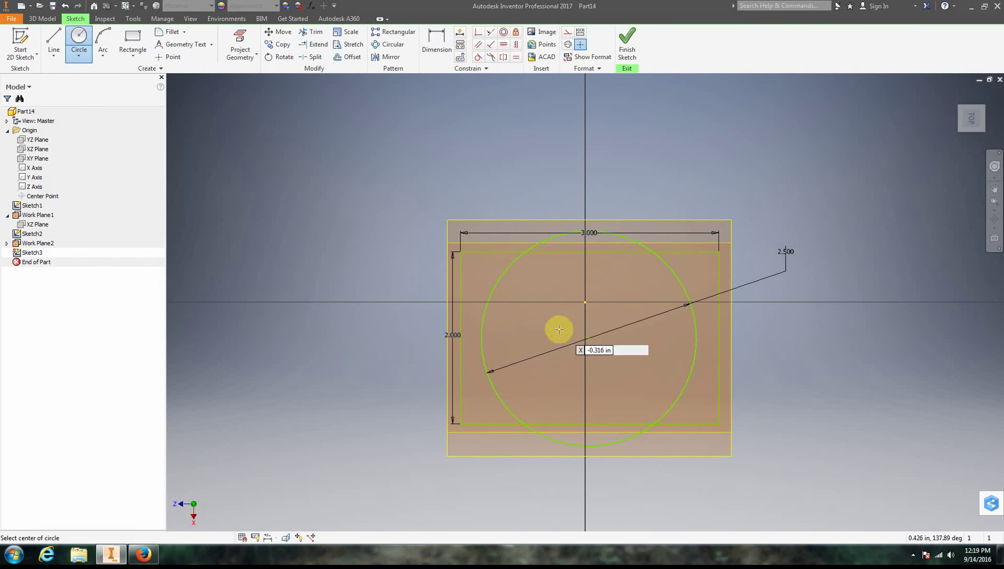
click(560, 289)
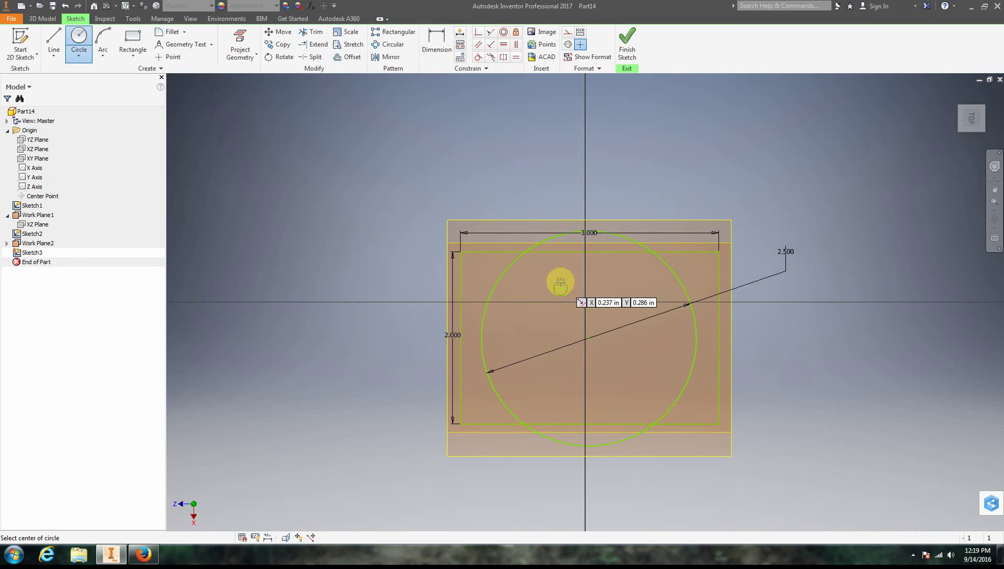
right_click(689, 206)
click(730, 207)
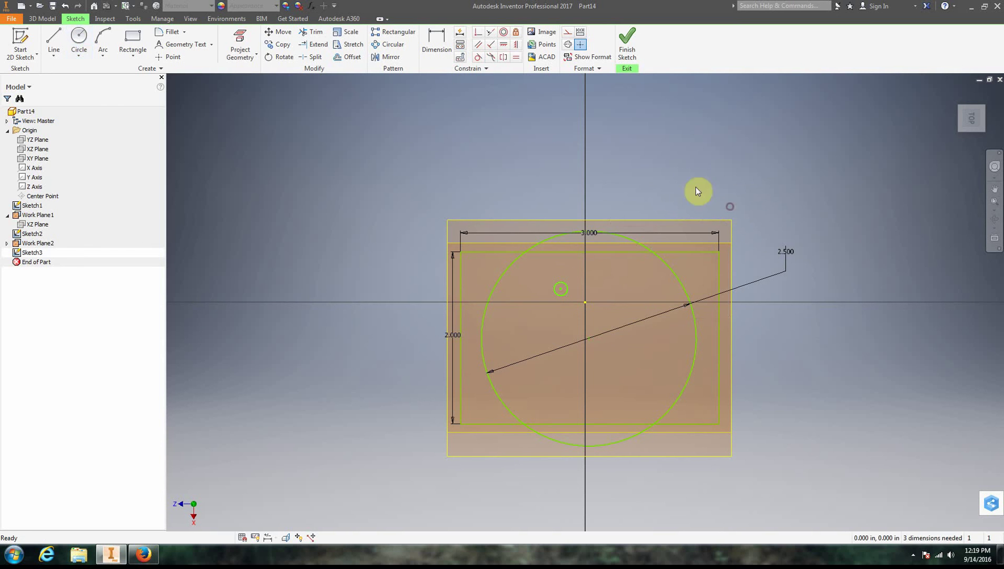
click(626, 42)
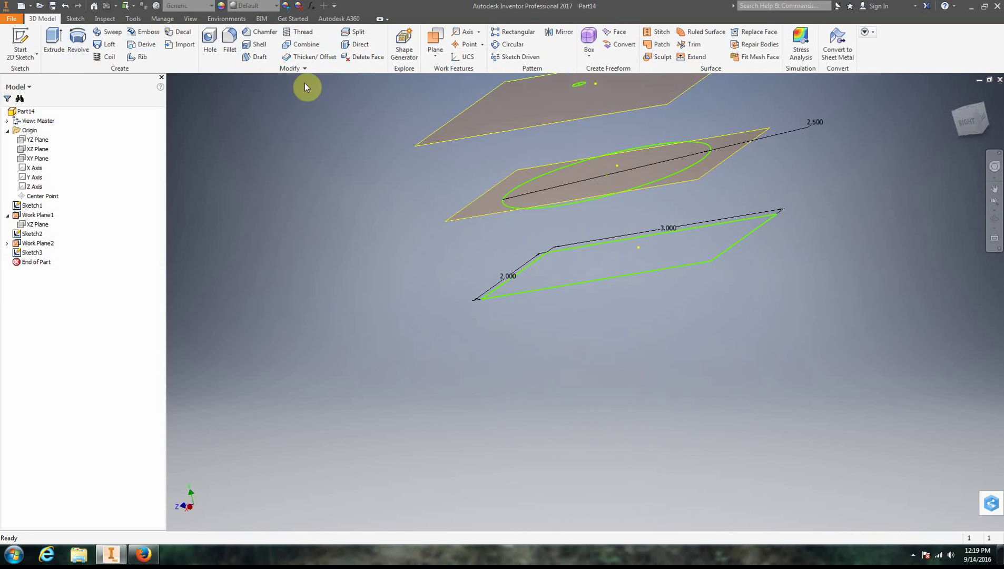
Loft a solid through the rectangle, the 2.5 in circle and the small upper circle, in that order.
click(109, 45)
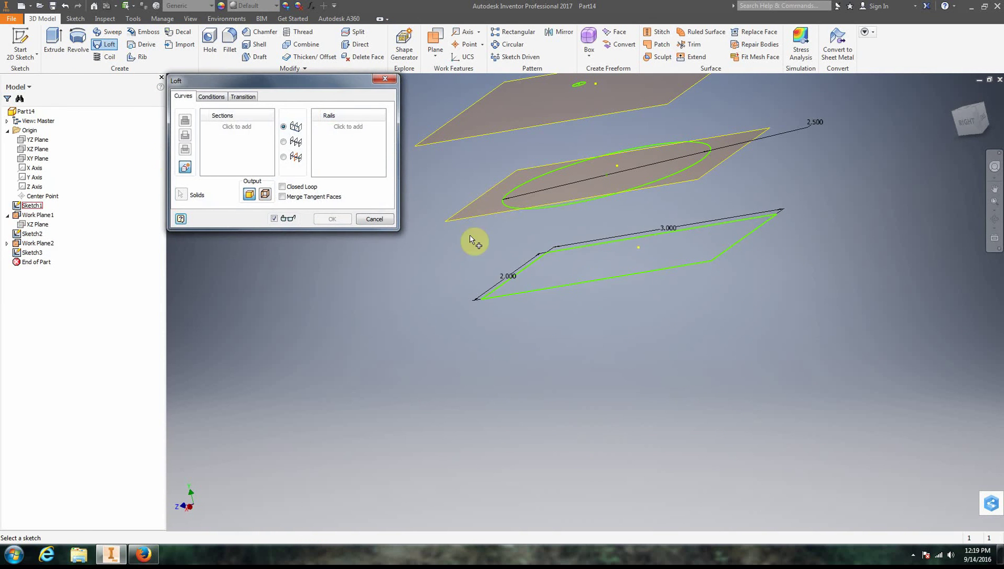
click(522, 282)
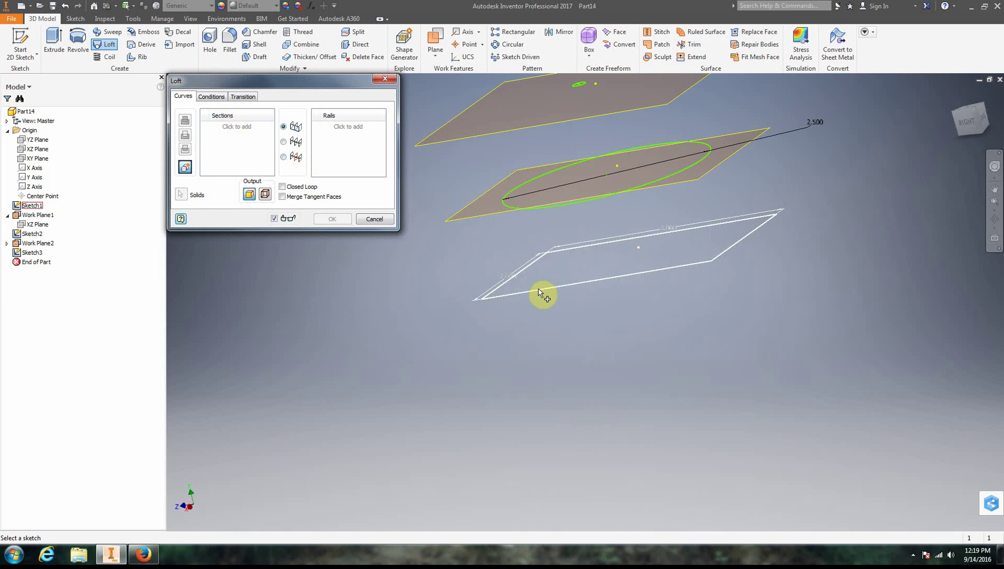
click(576, 205)
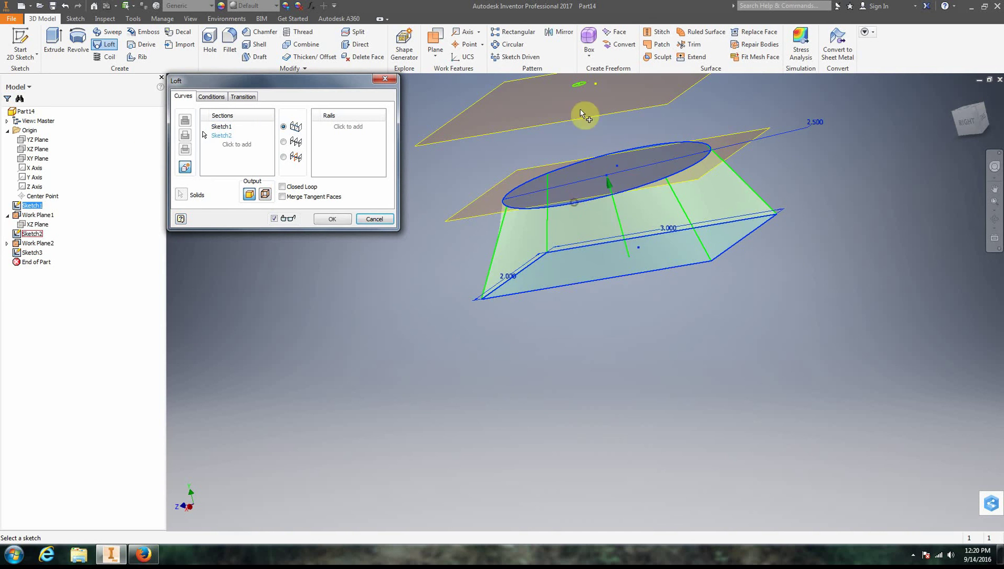
click(579, 90)
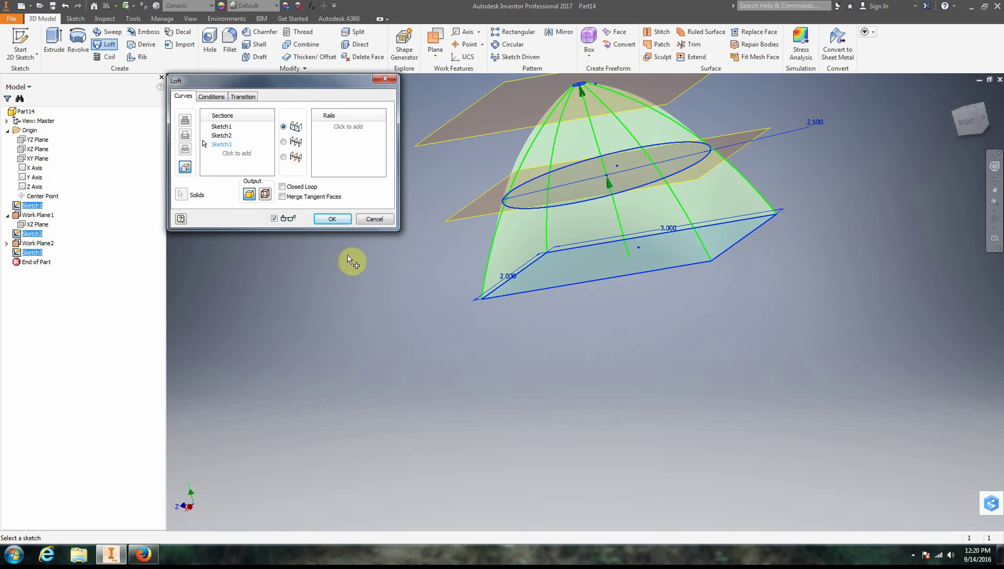
click(332, 219)
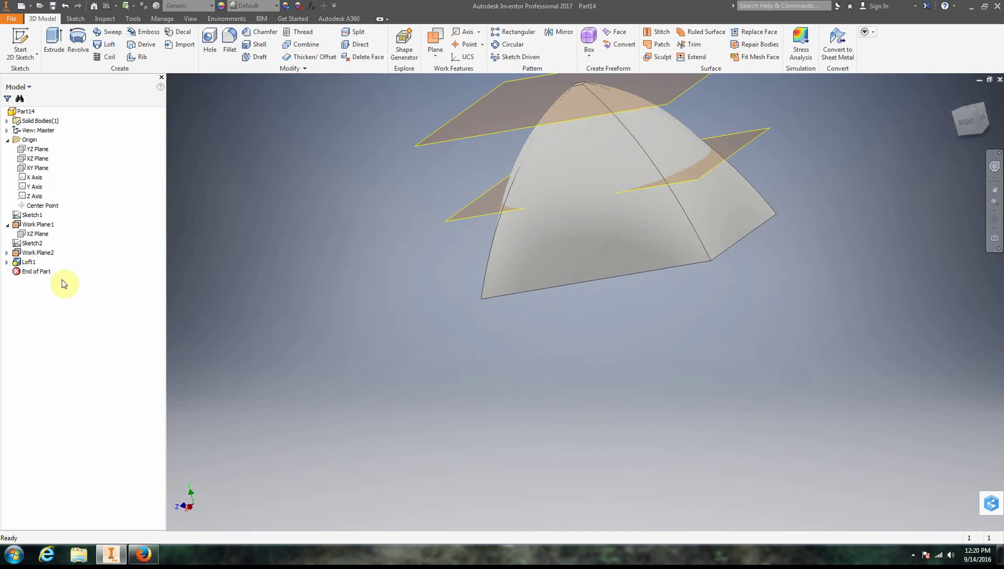
Turn off the visibility of both offset work planes.
right_click(33, 227)
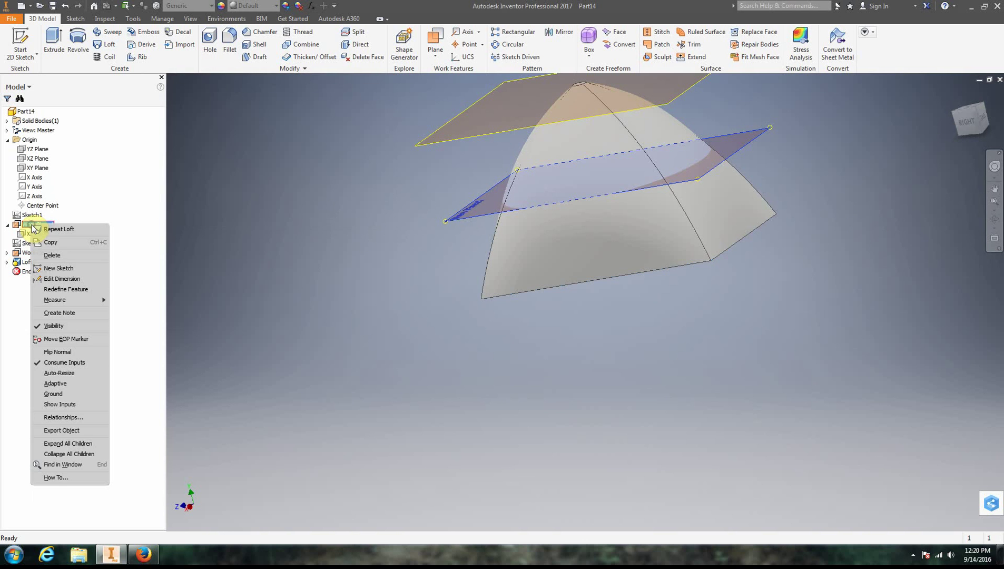
click(65, 327)
click(45, 254)
right_click(45, 256)
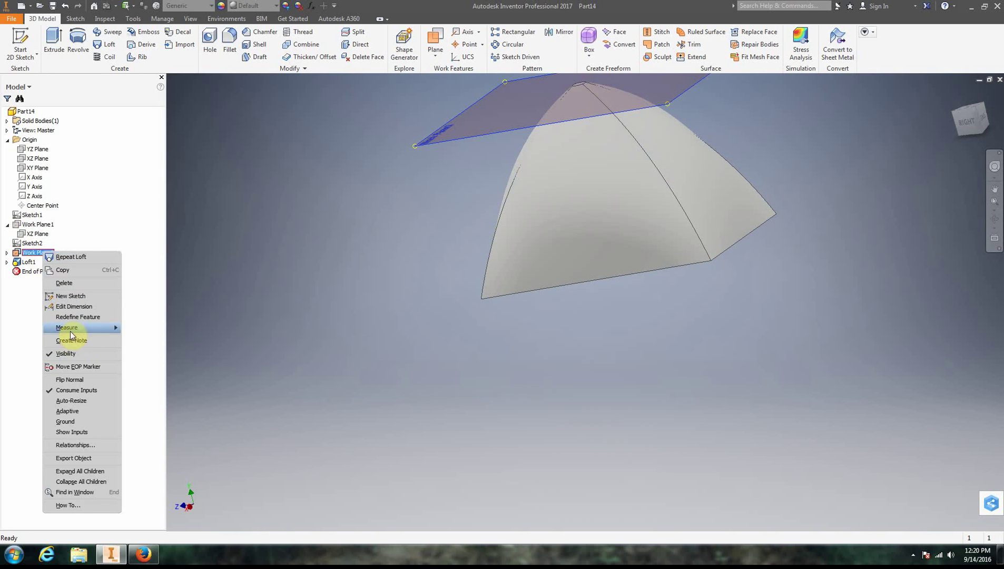
click(70, 354)
click(958, 124)
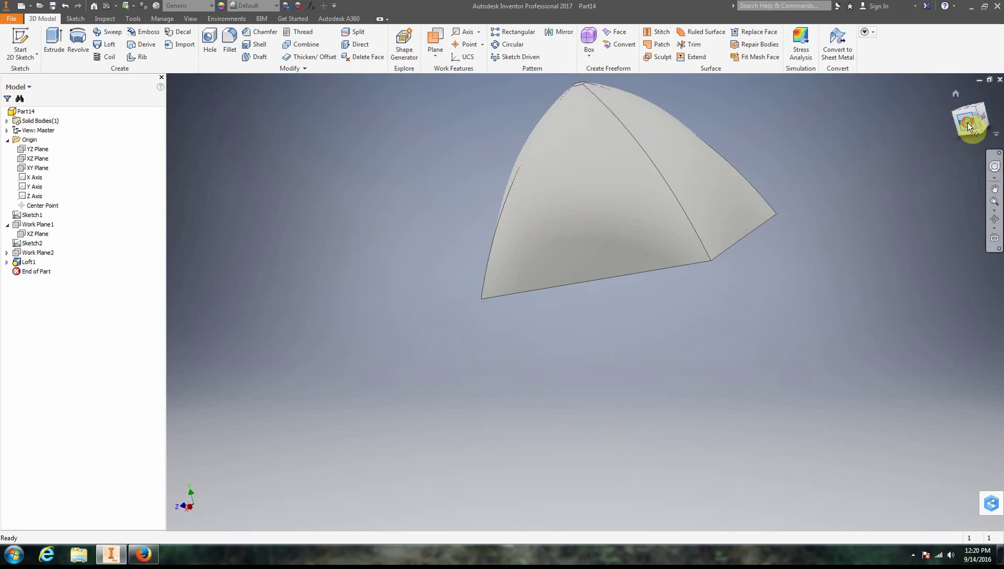
mouse_move(969, 119)
mouse_down()
mouse_move(968, 95)
mouse_move(950, 101)
mouse_move(963, 142)
mouse_move(969, 105)
mouse_move(956, 129)
mouse_move(979, 135)
mouse_move(973, 119)
mouse_move(968, 127)
mouse_up()
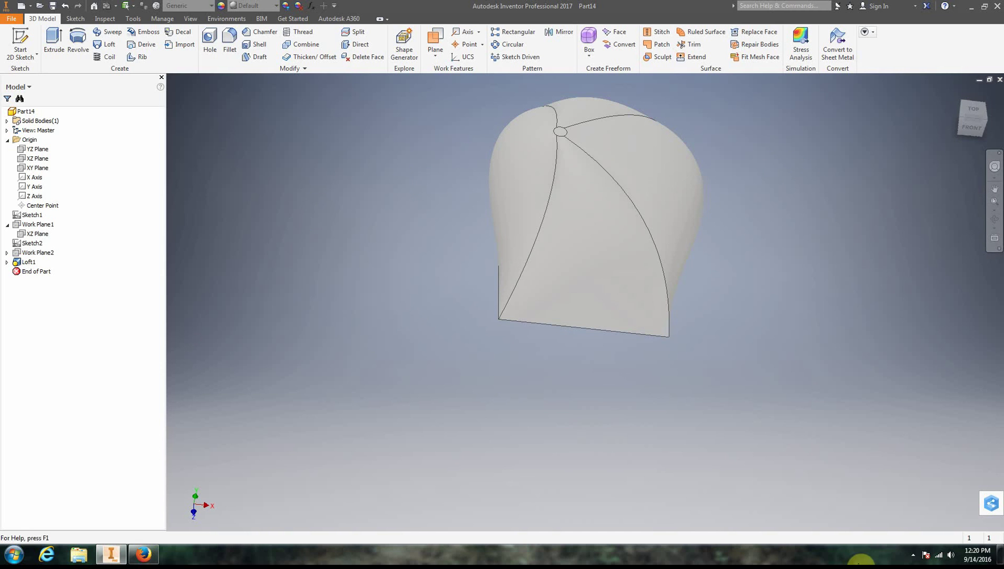
click(911, 554)
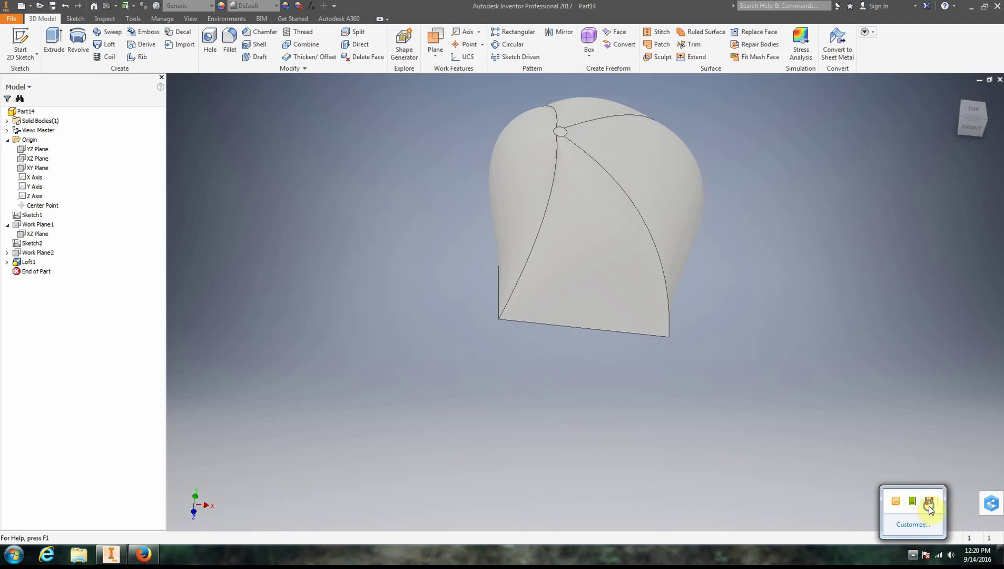